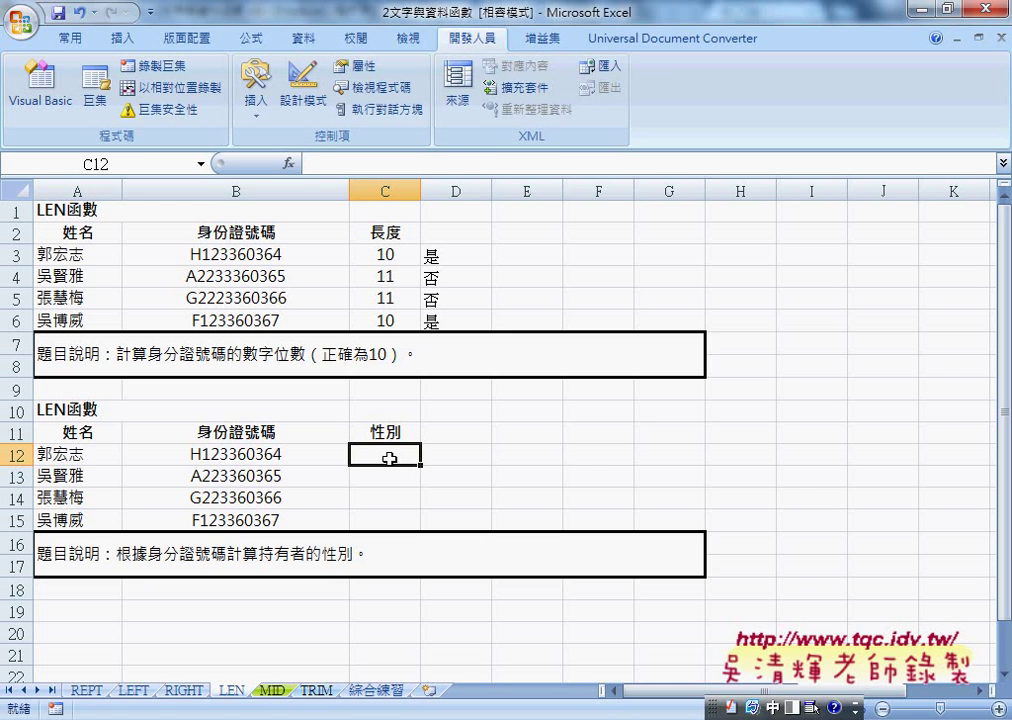
# - Point out the ID digit in B12 that decides 性別, then select C12 for the gender formula
pyautogui.click(220, 457)
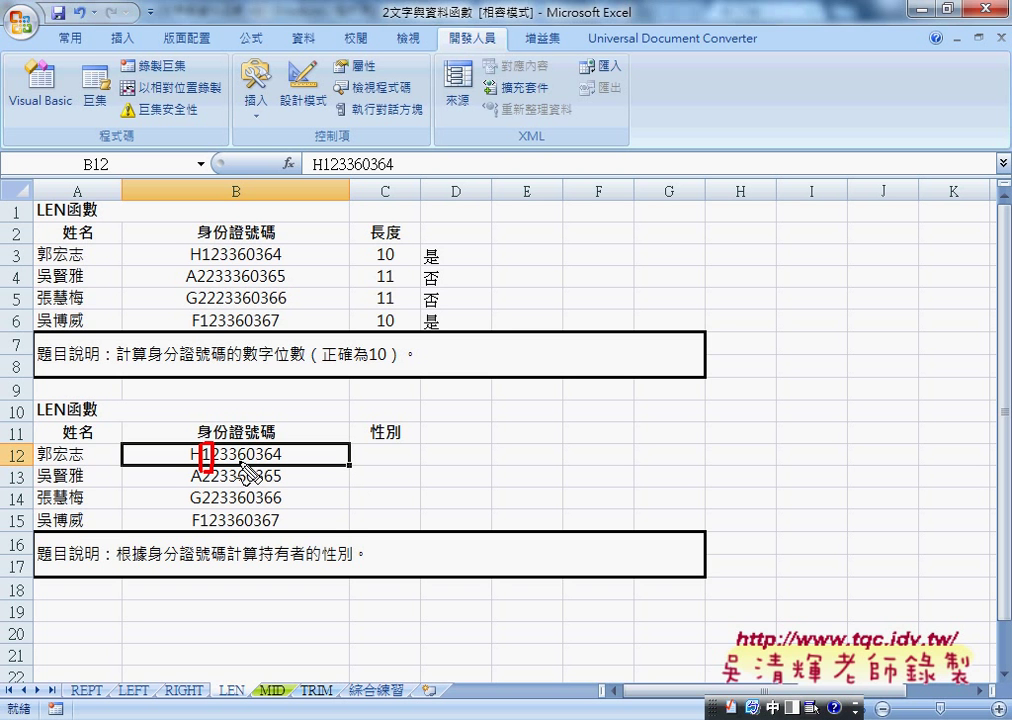
pyautogui.moveTo(208, 440); pyautogui.dragTo(356, 438)
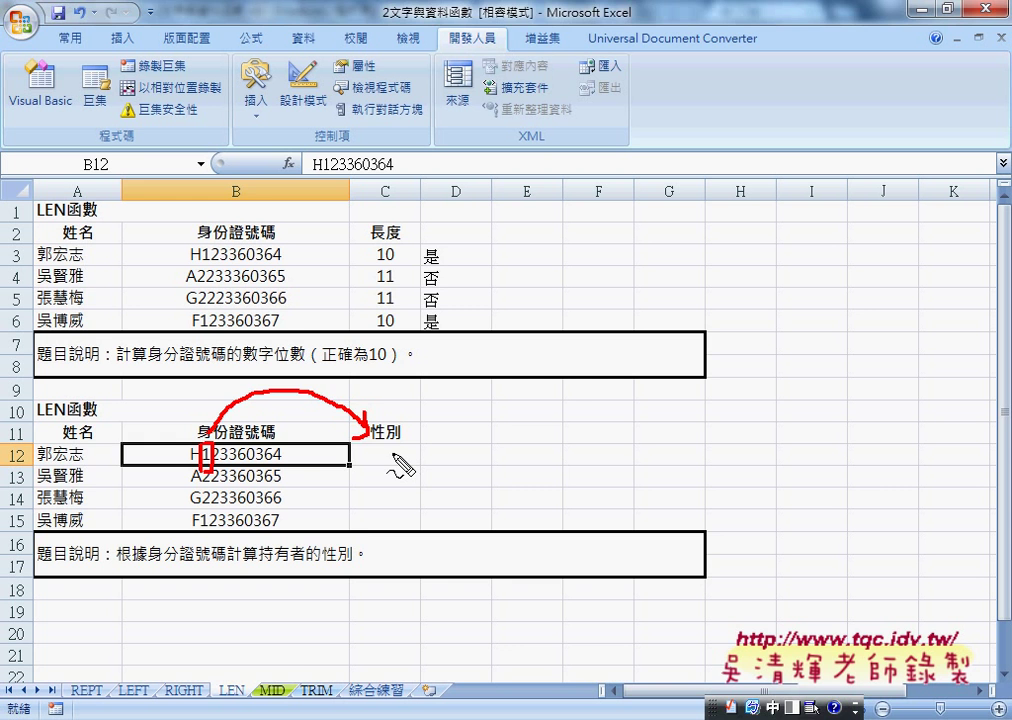
pyautogui.press('Escape')
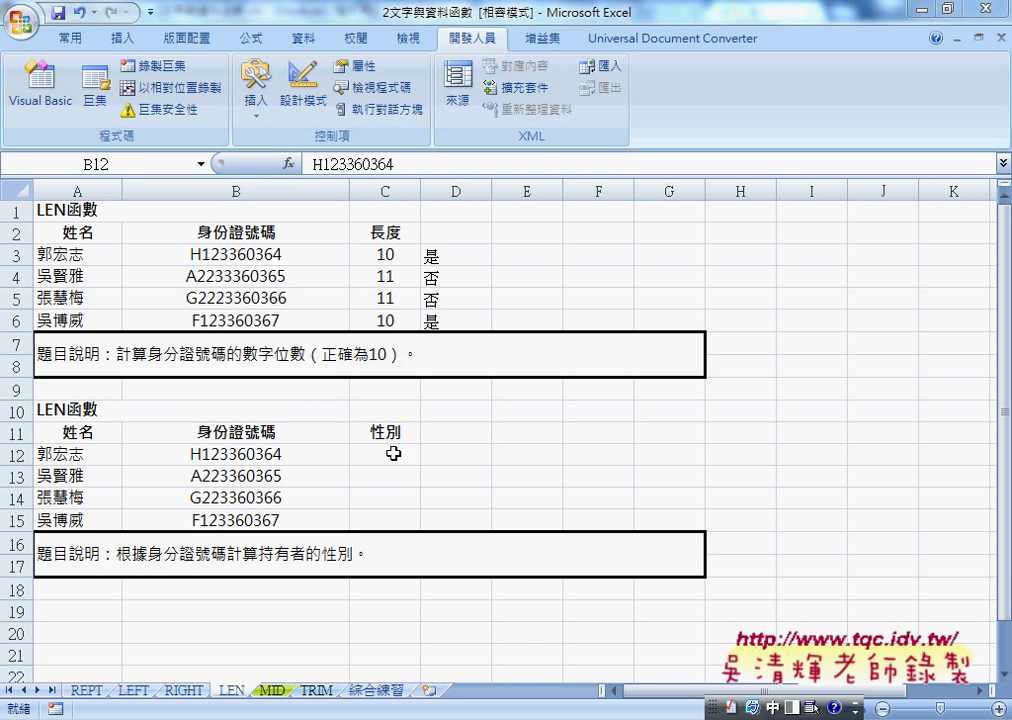
pyautogui.click(402, 455)
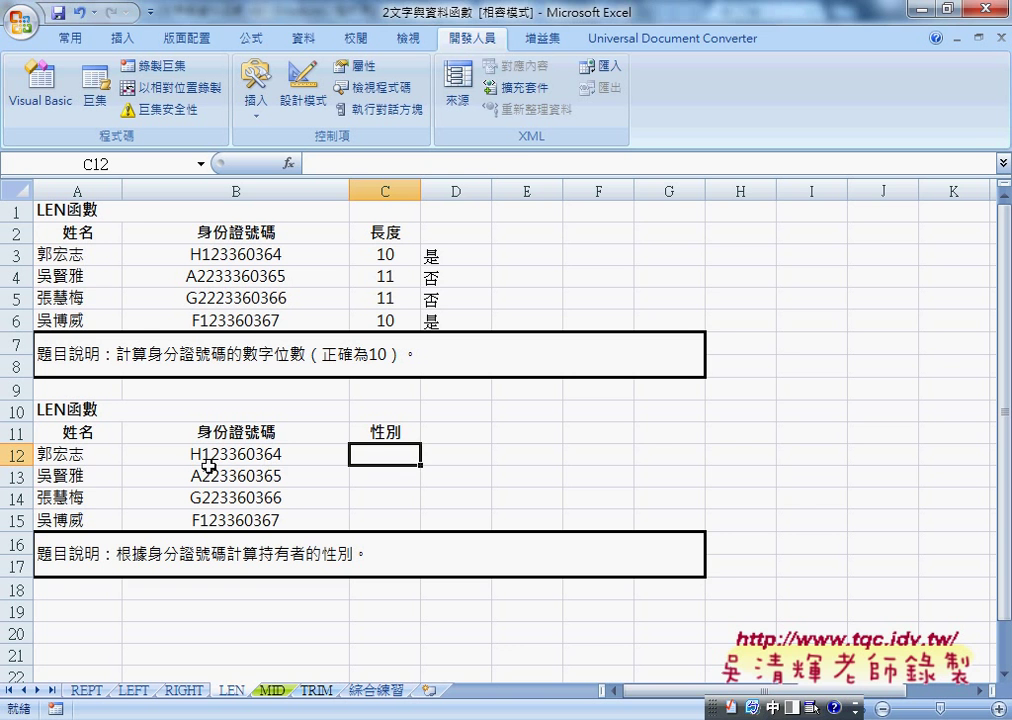
# - Insert the MID function into C12 from the 文字 function category
pyautogui.click(288, 163)
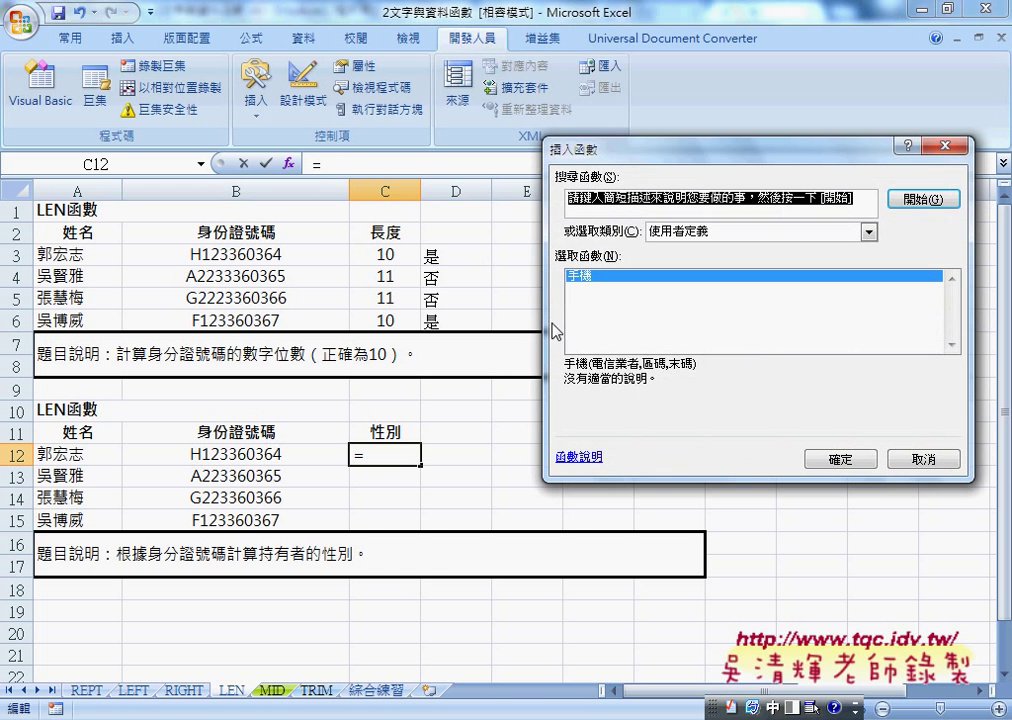
pyautogui.click(702, 233)
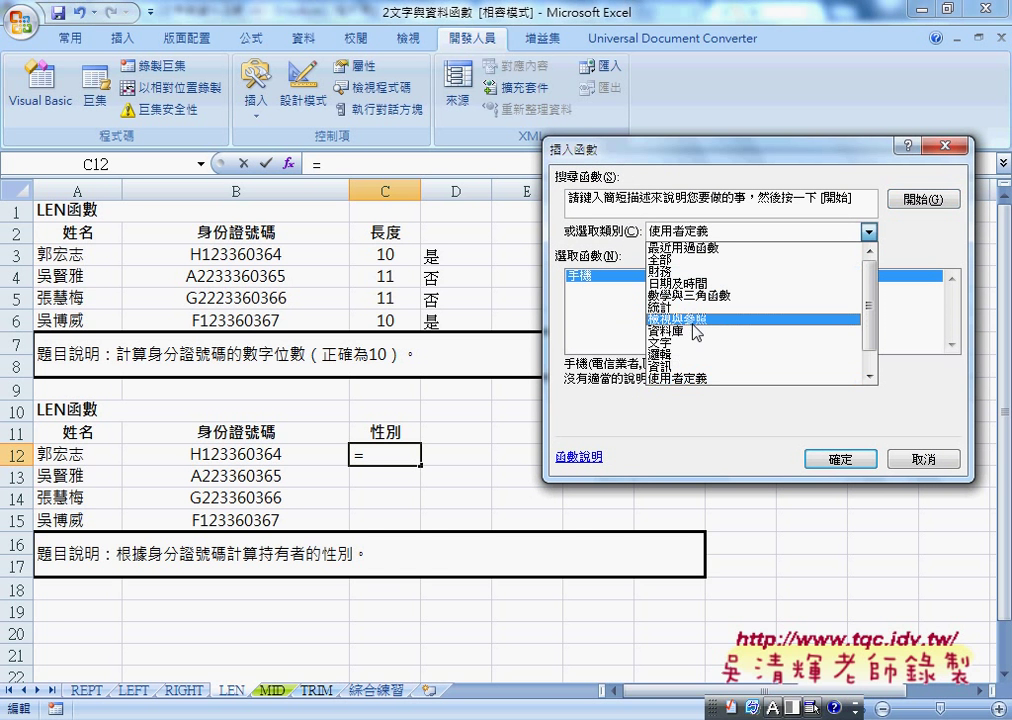
pyautogui.click(700, 342)
pyautogui.click(951, 345)
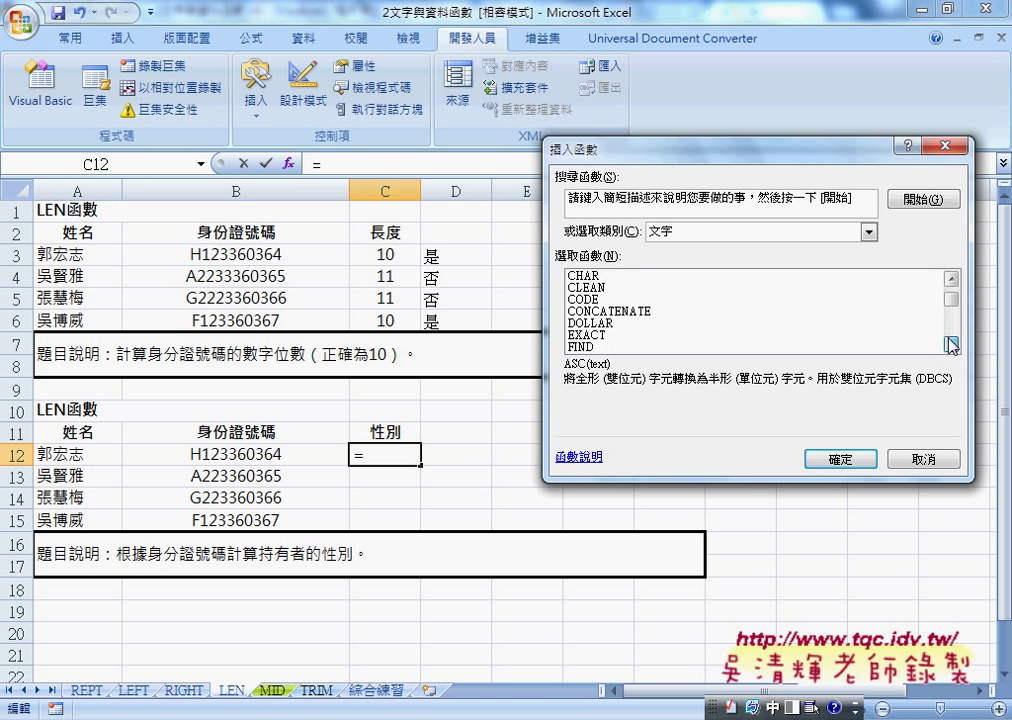
pyautogui.click(951, 345)
pyautogui.click(951, 345)
pyautogui.click(951, 345)
pyautogui.click(951, 345)
pyautogui.click(951, 345)
pyautogui.click(951, 345)
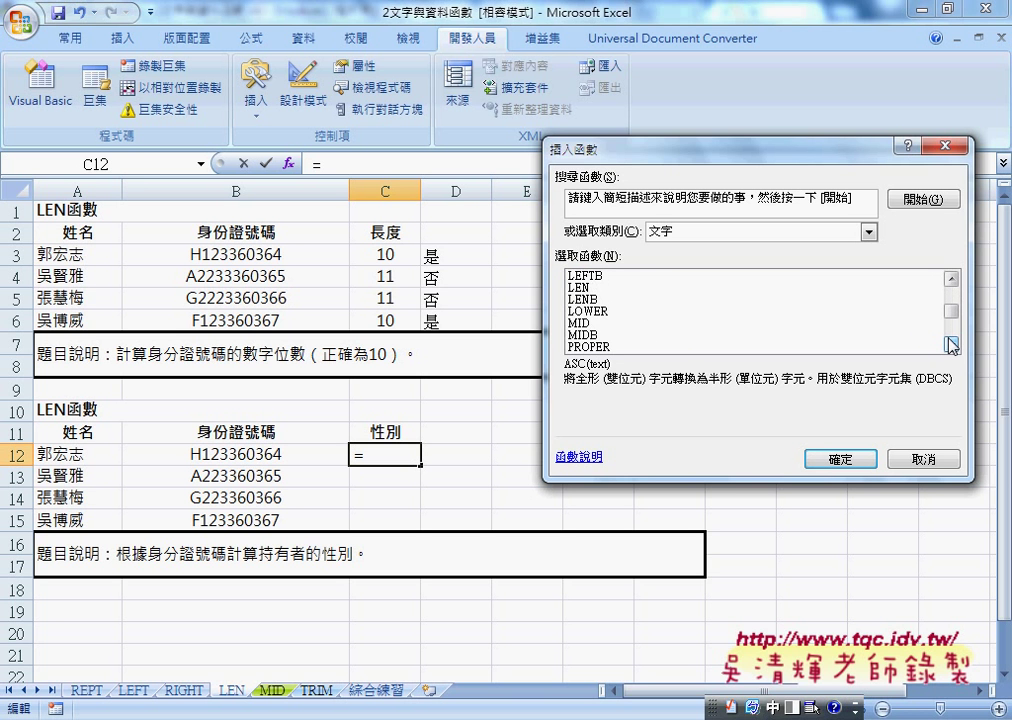
pyautogui.click(605, 323)
pyautogui.click(846, 457)
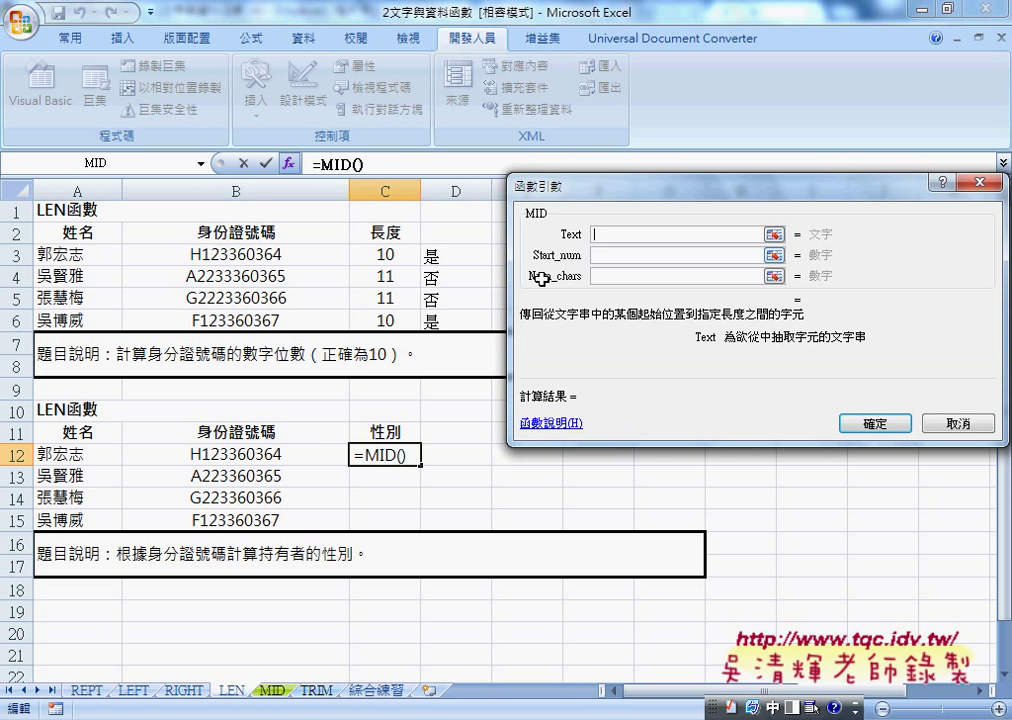
# - Set MID's arguments to Text B12, Start_num 2 and Num_chars 1
pyautogui.click(284, 455)
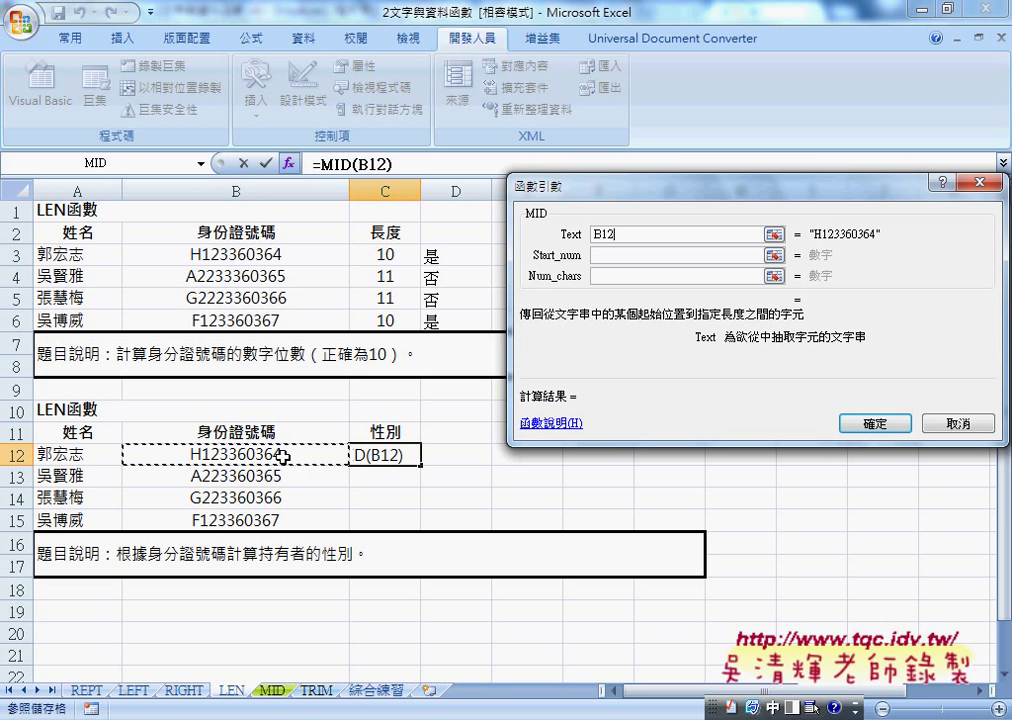
pyautogui.click(600, 256)
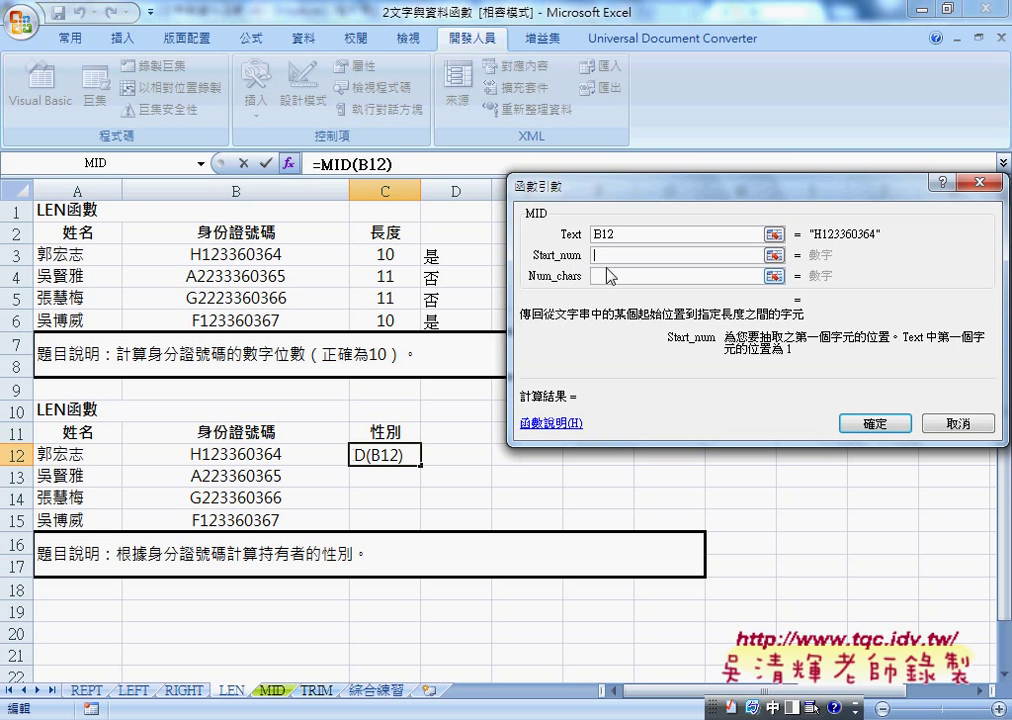
pyautogui.write('2')
pyautogui.click(607, 276)
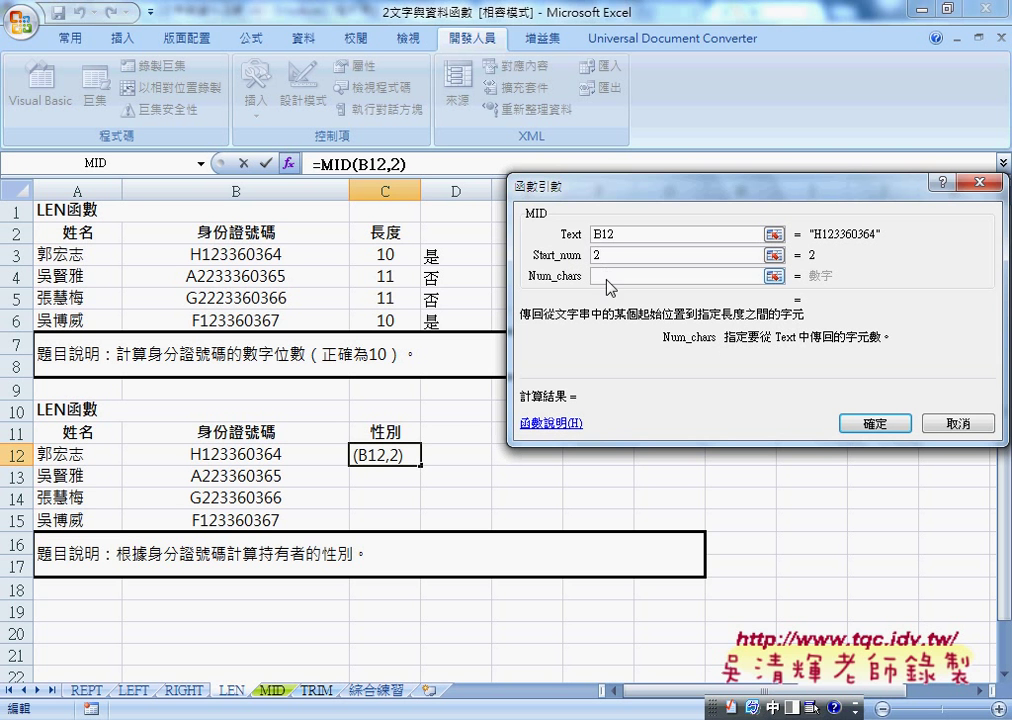
pyautogui.write('1')
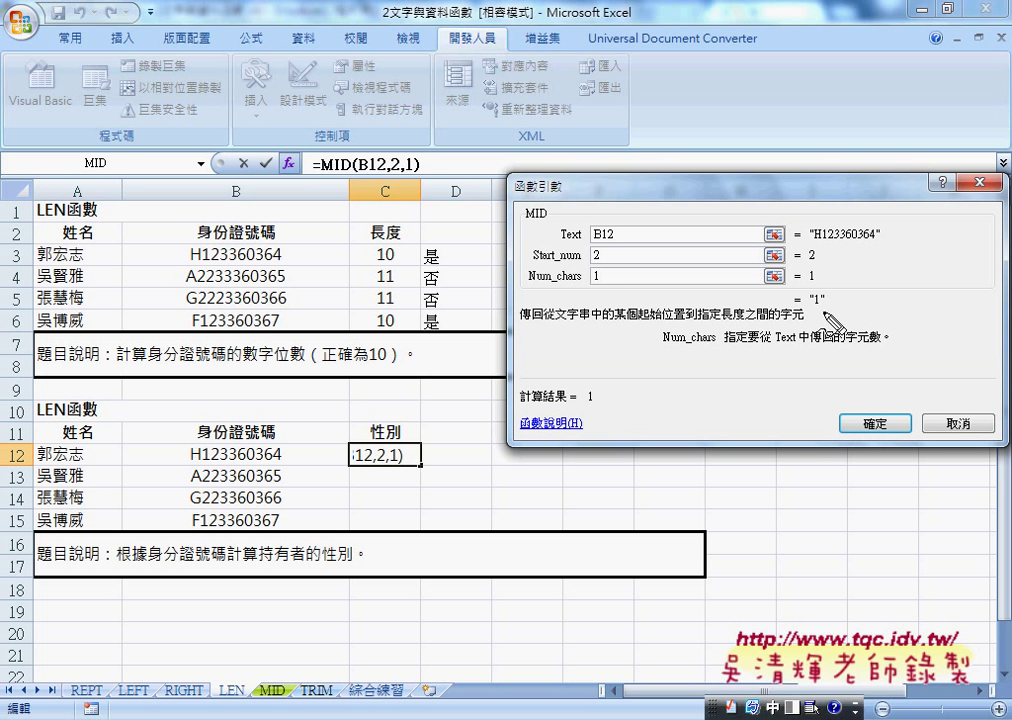
pyautogui.moveTo(824, 313); pyautogui.dragTo(826, 315)
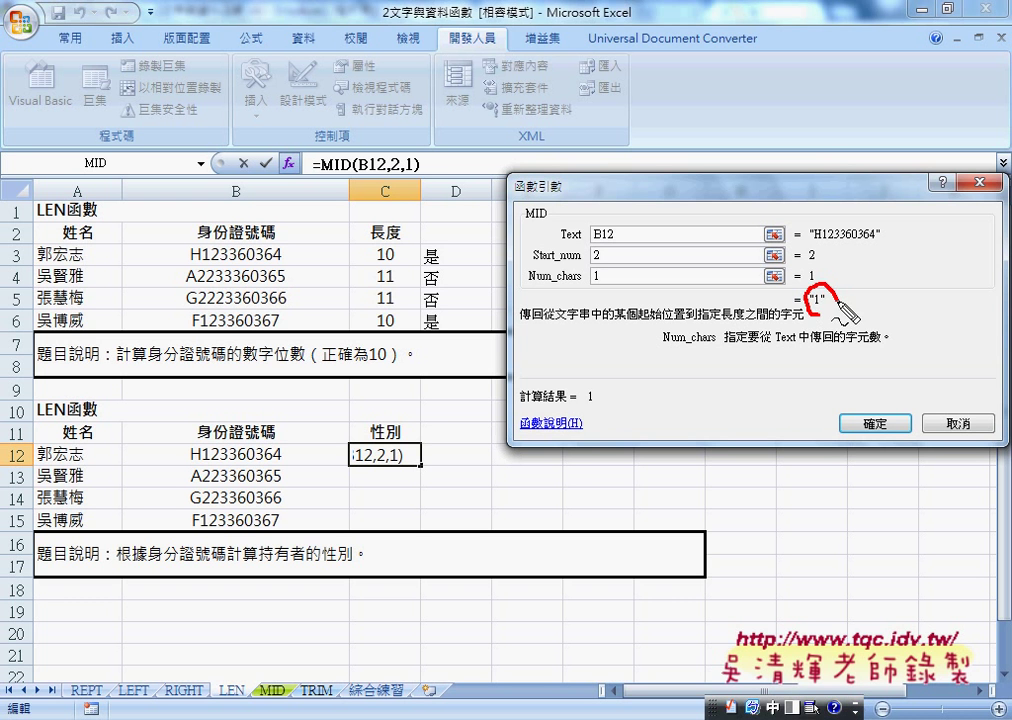
pyautogui.moveTo(815, 242)
pyautogui.mouseDown()
pyautogui.moveTo(878, 241)
pyautogui.moveTo(845, 258)
pyautogui.moveTo(838, 290)
pyautogui.mouseUp()
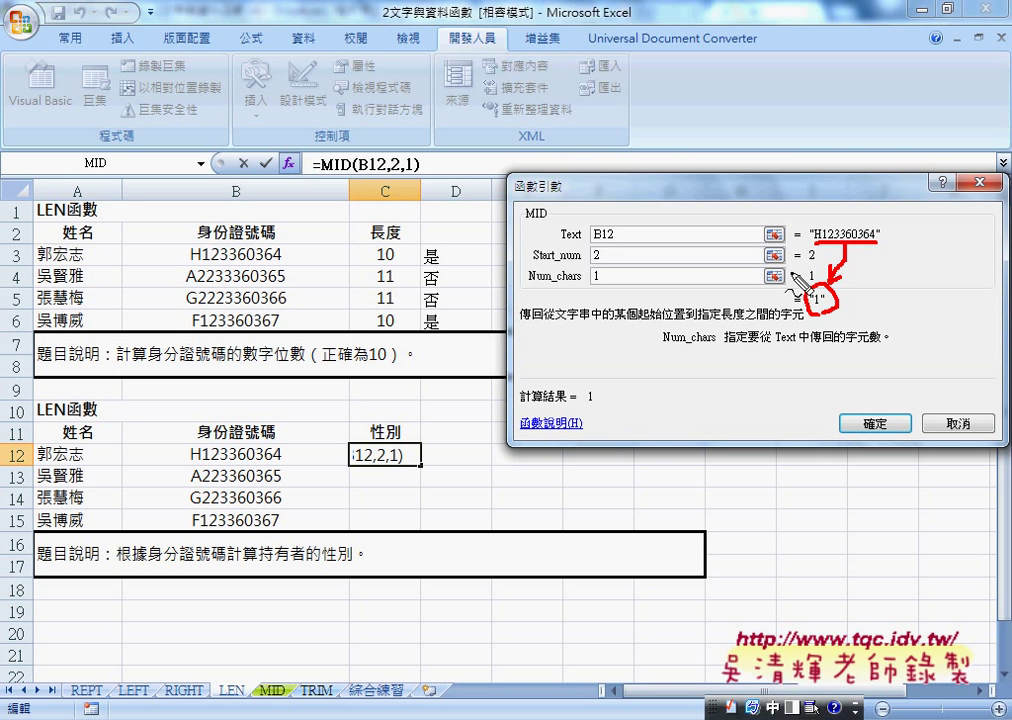
pyautogui.moveTo(808, 306); pyautogui.dragTo(823, 308)
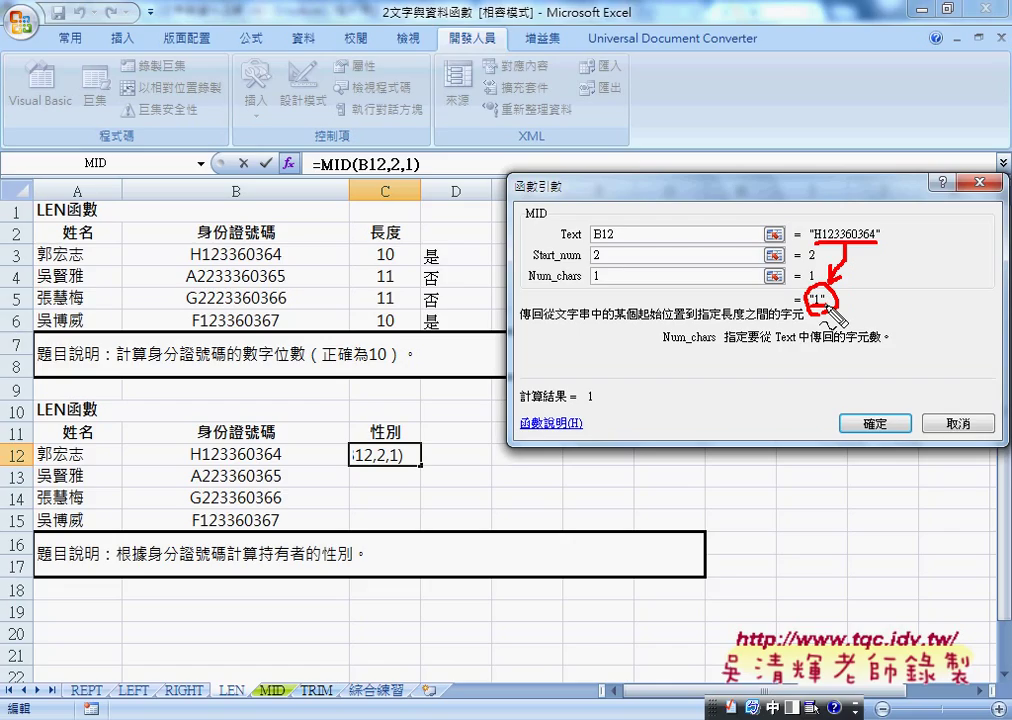
pyautogui.press('Escape')
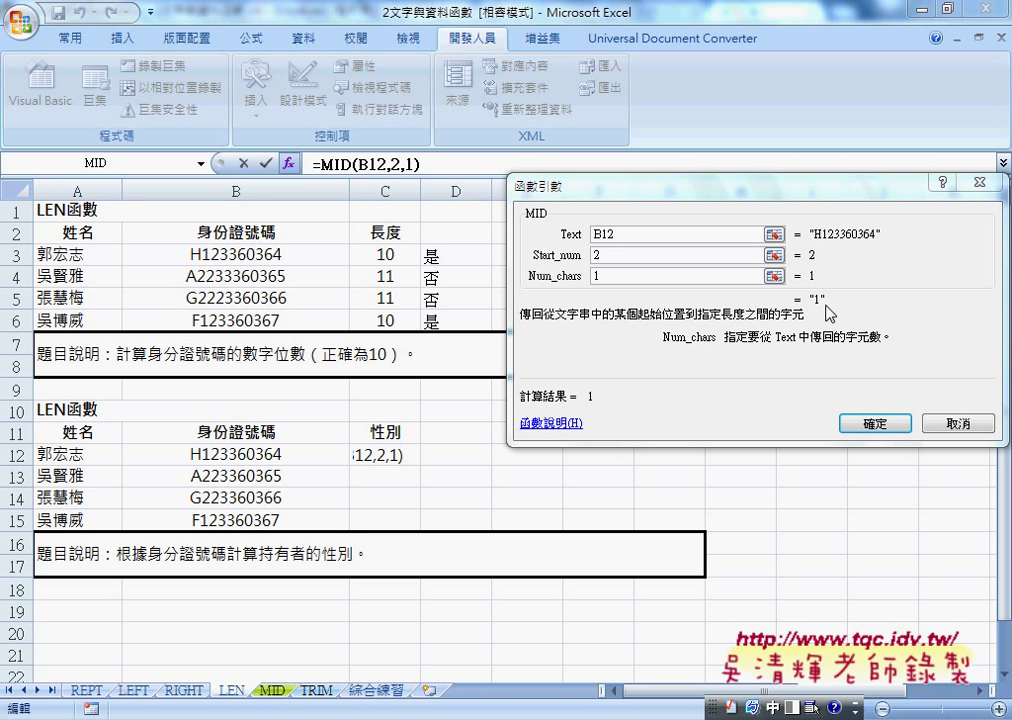
# - Confirm =MID(B12,2,1) in C12 and fill it down to C15, giving 1, 2, 2, 1
pyautogui.click(873, 423)
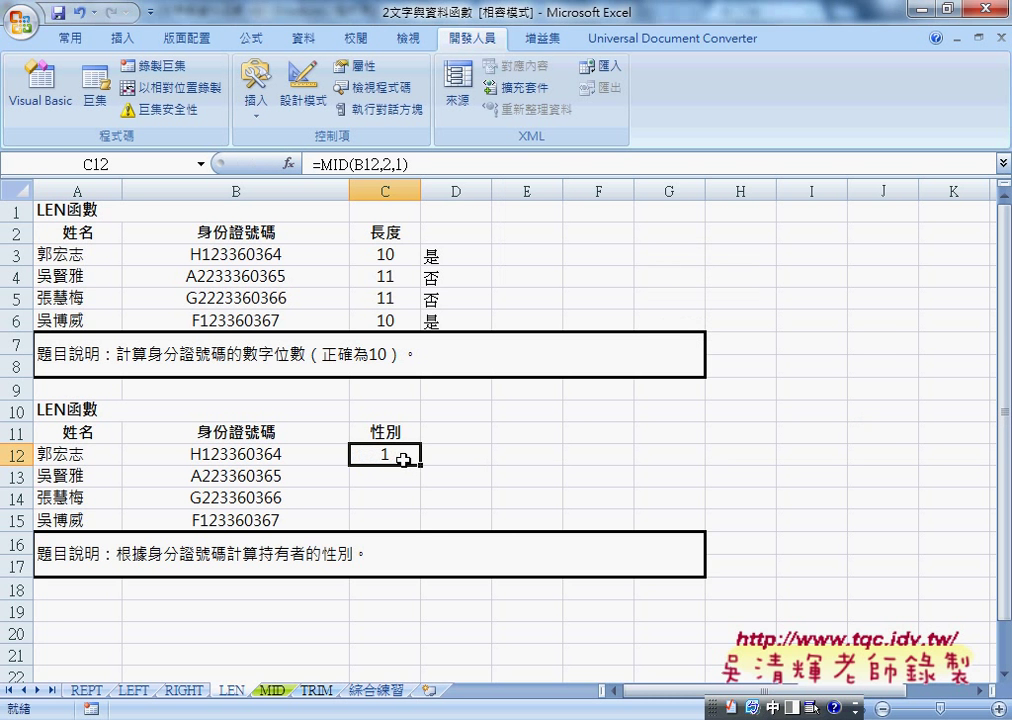
pyautogui.moveTo(421, 466); pyautogui.dragTo(426, 528)
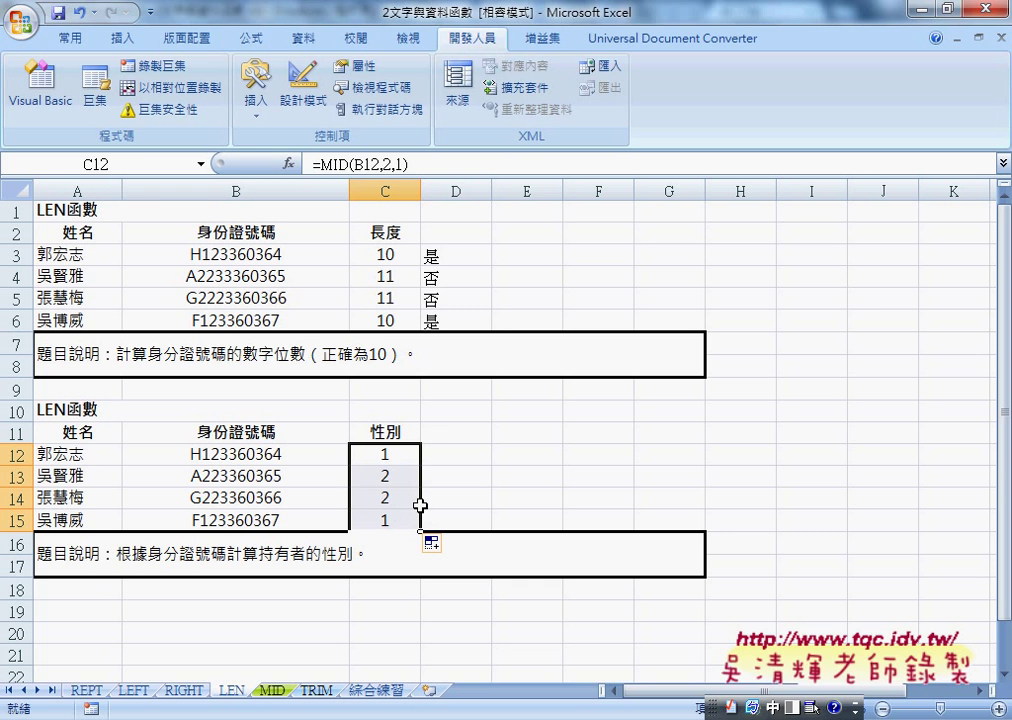
pyautogui.click(391, 458)
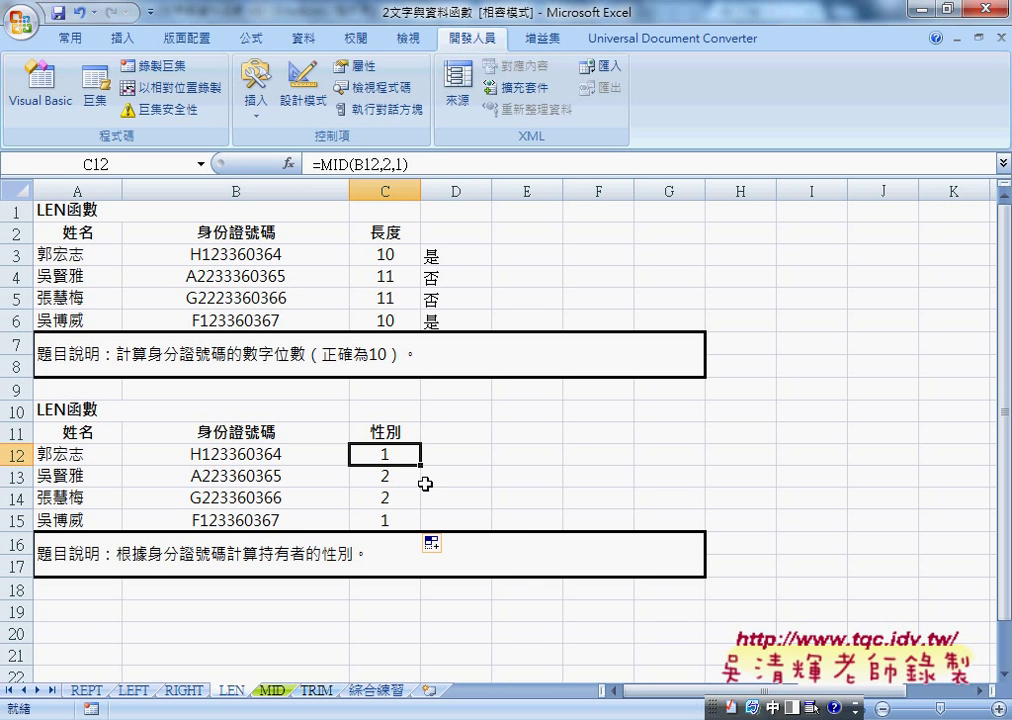
# - Cut MID(B12,2,1) out of C12's formula in the formula bar
pyautogui.click(322, 164)
pyautogui.moveTo(322, 164); pyautogui.dragTo(412, 164)
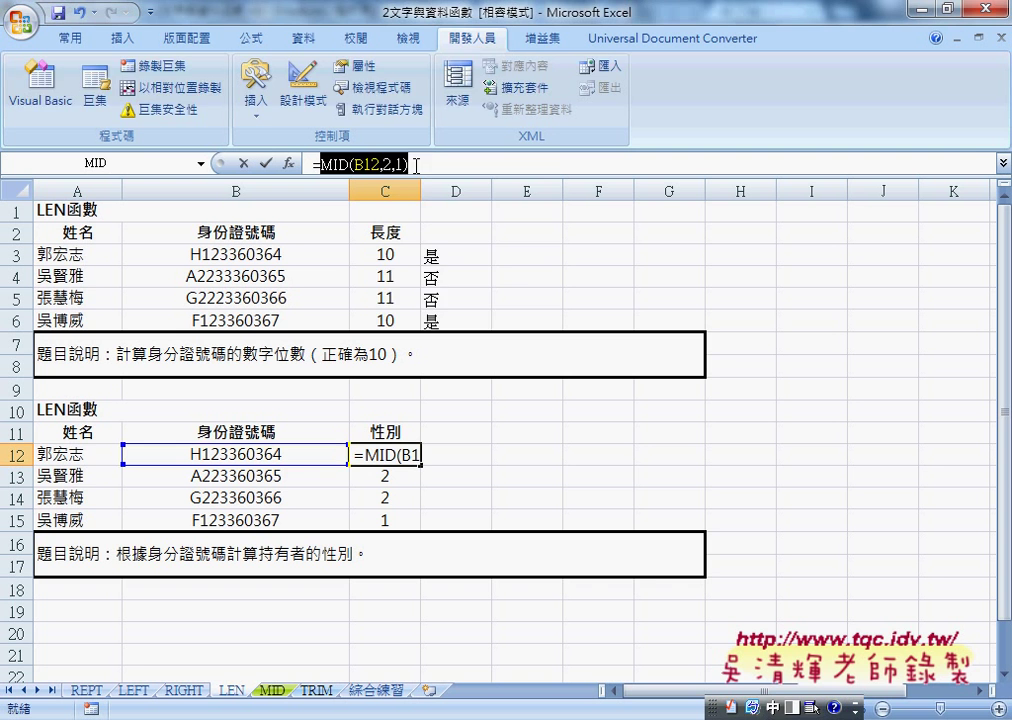
pyautogui.rightClick(379, 167)
pyautogui.click(398, 176)
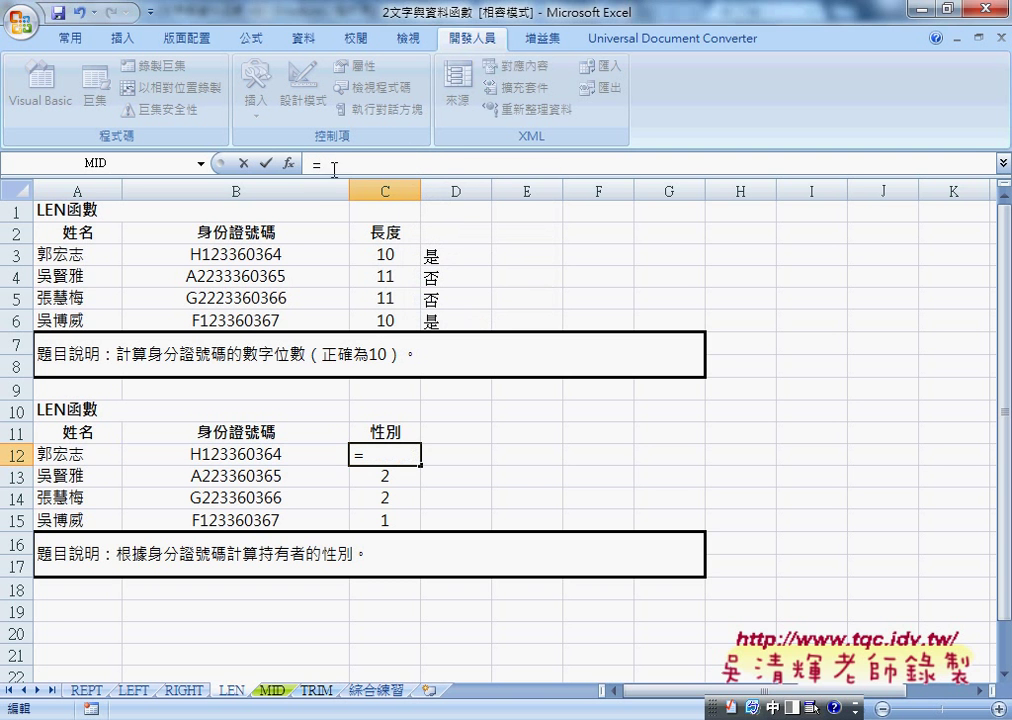
# - Insert the IF function into C12 from the recently used functions
pyautogui.click(288, 164)
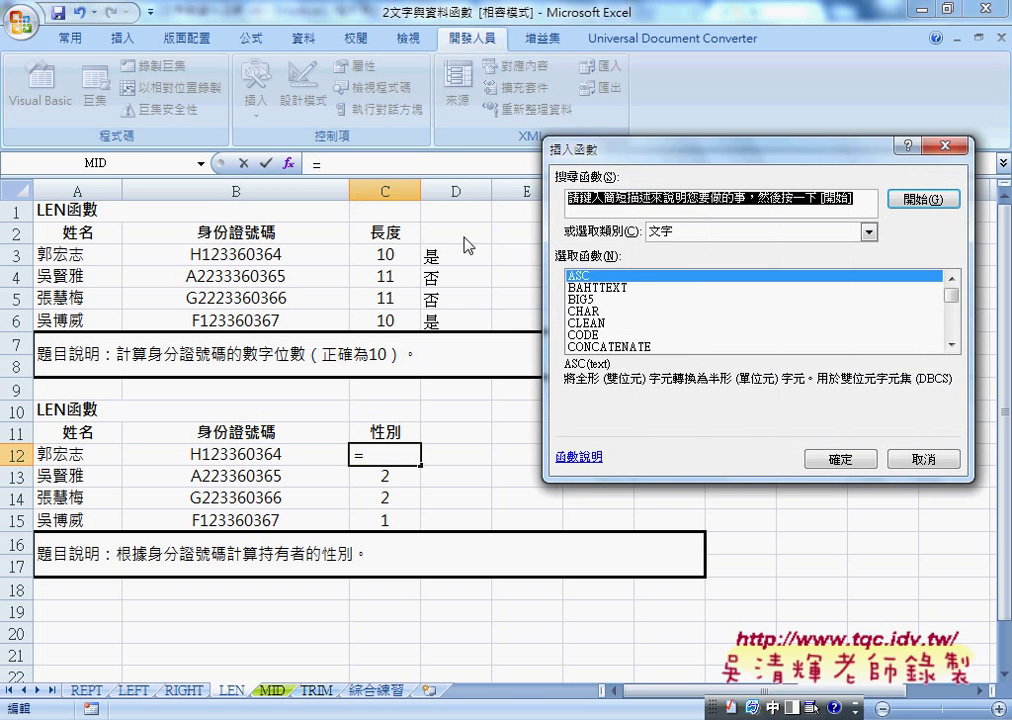
pyautogui.click(700, 232)
pyautogui.click(700, 248)
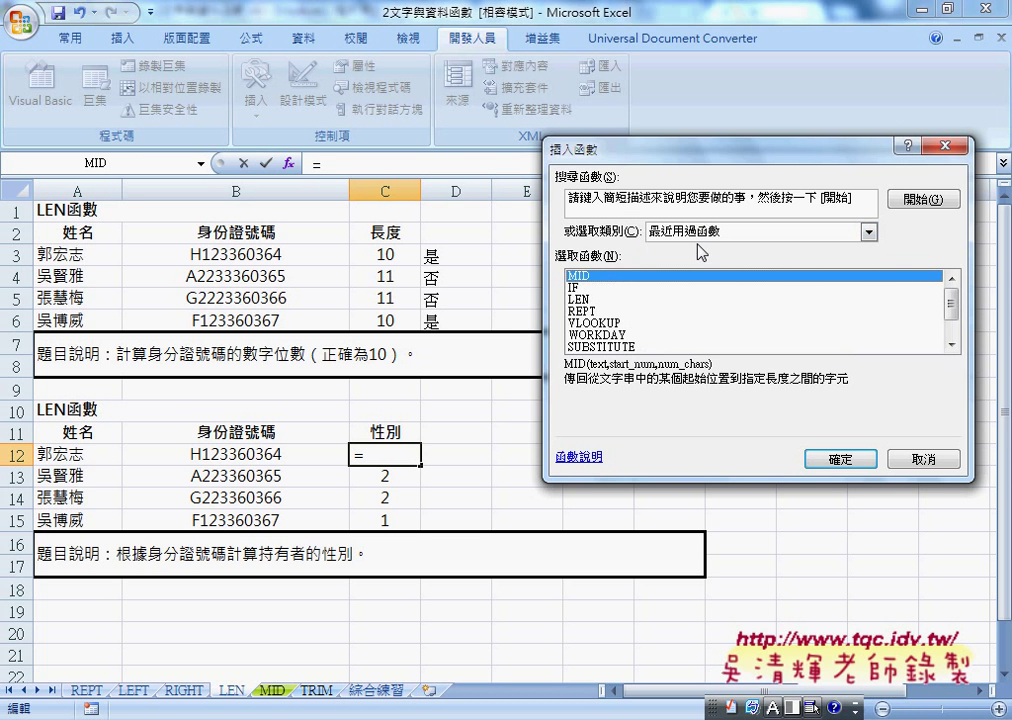
pyautogui.click(578, 287)
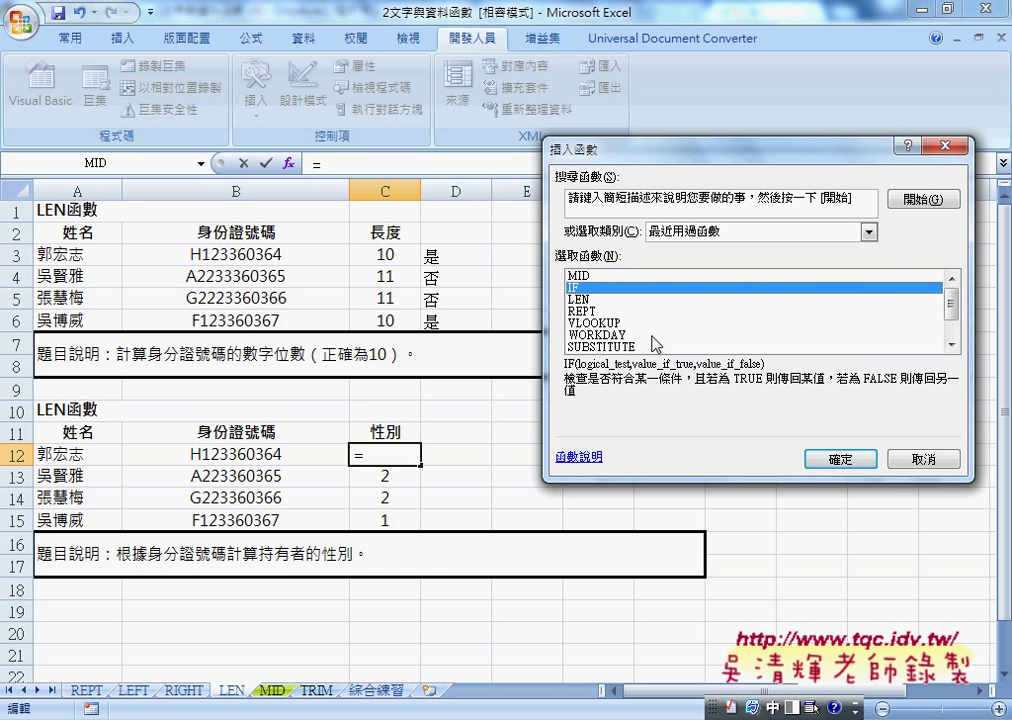
pyautogui.click(838, 459)
# - Set IF's Logical_test to VALUE(MID(B12,2,1))=1
pyautogui.rightClick(623, 235)
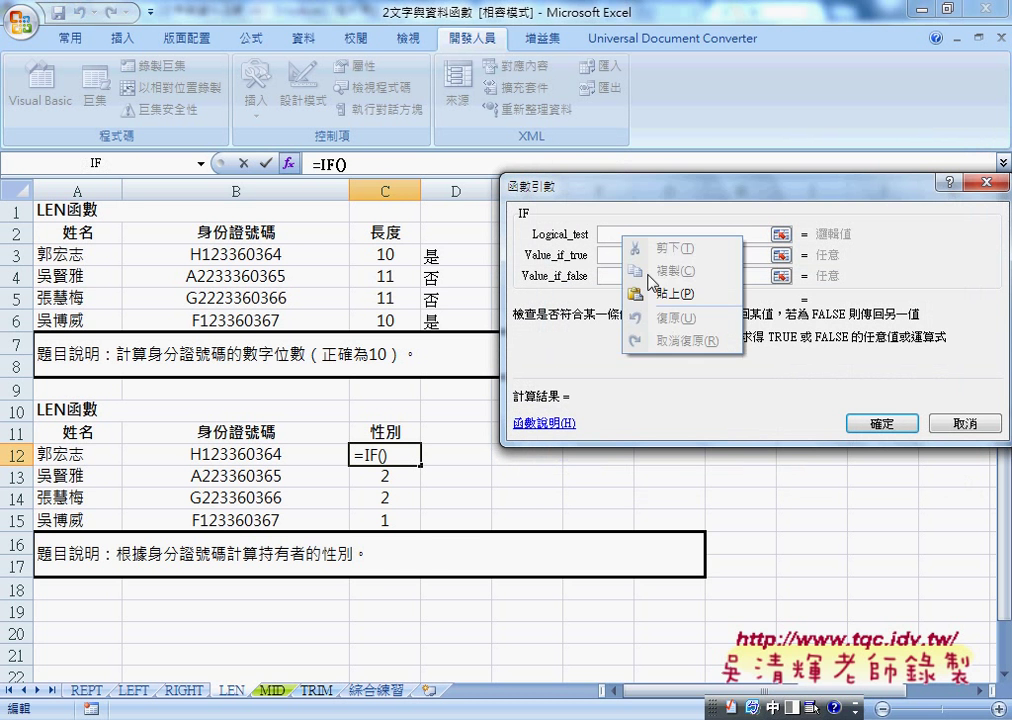
pyautogui.click(662, 294)
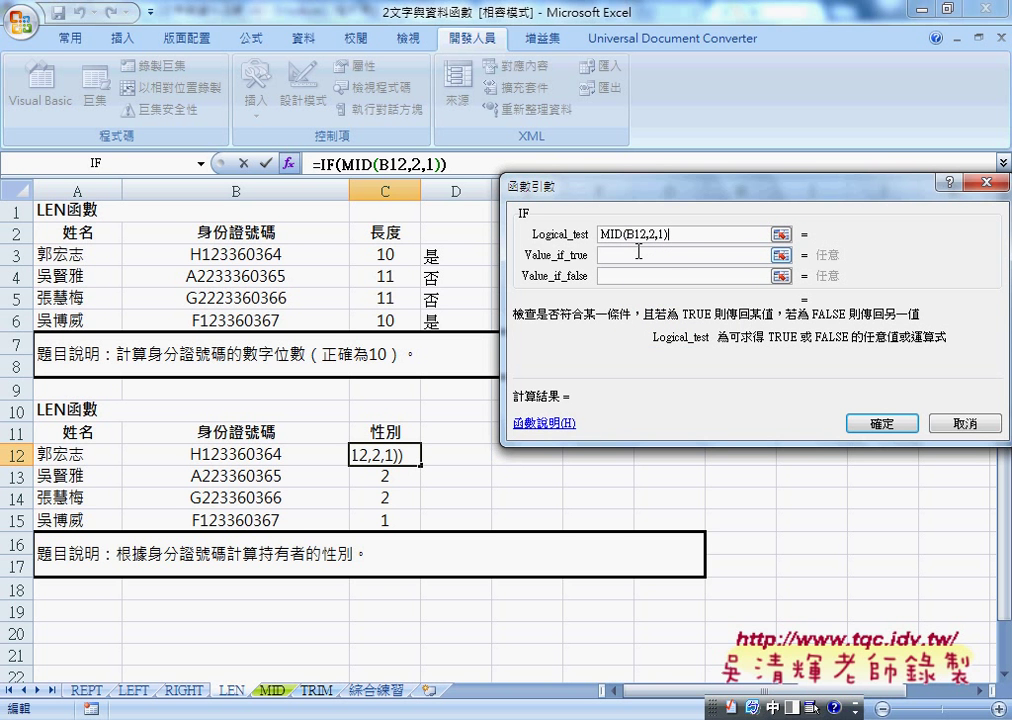
pyautogui.press('-')
pyautogui.press('BackSpace')
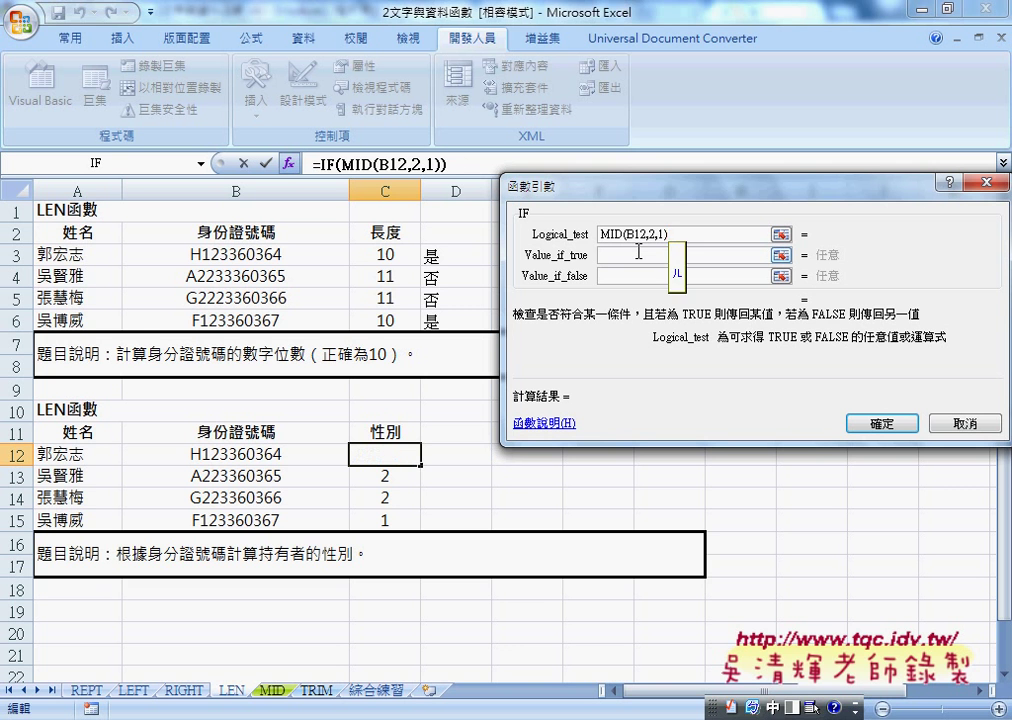
pyautogui.write('=')
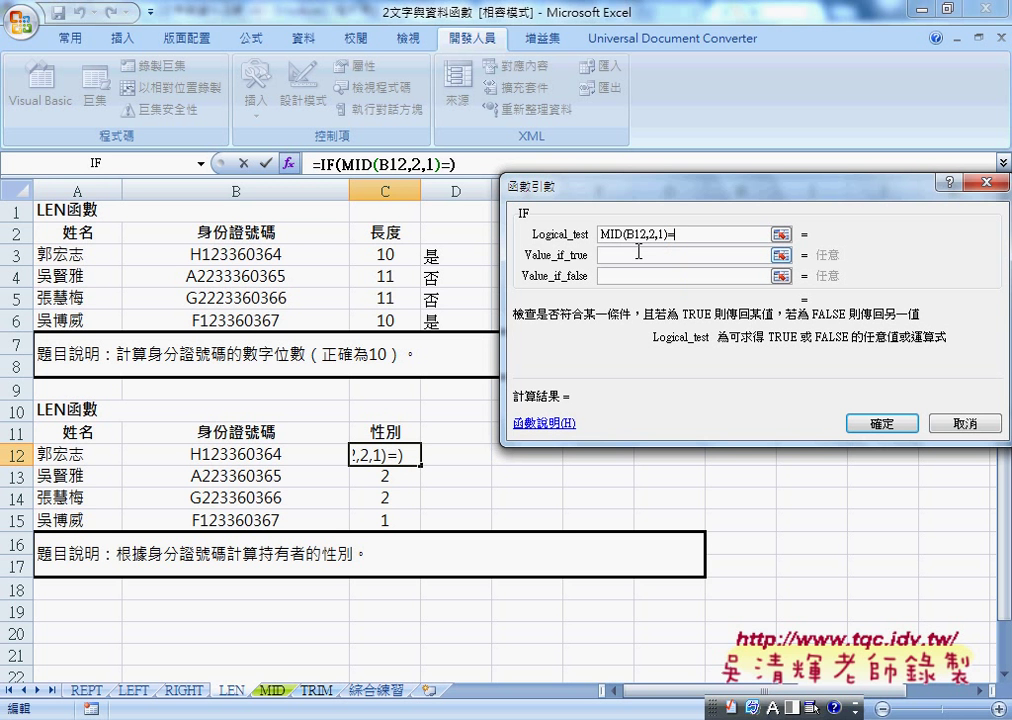
pyautogui.write('1')
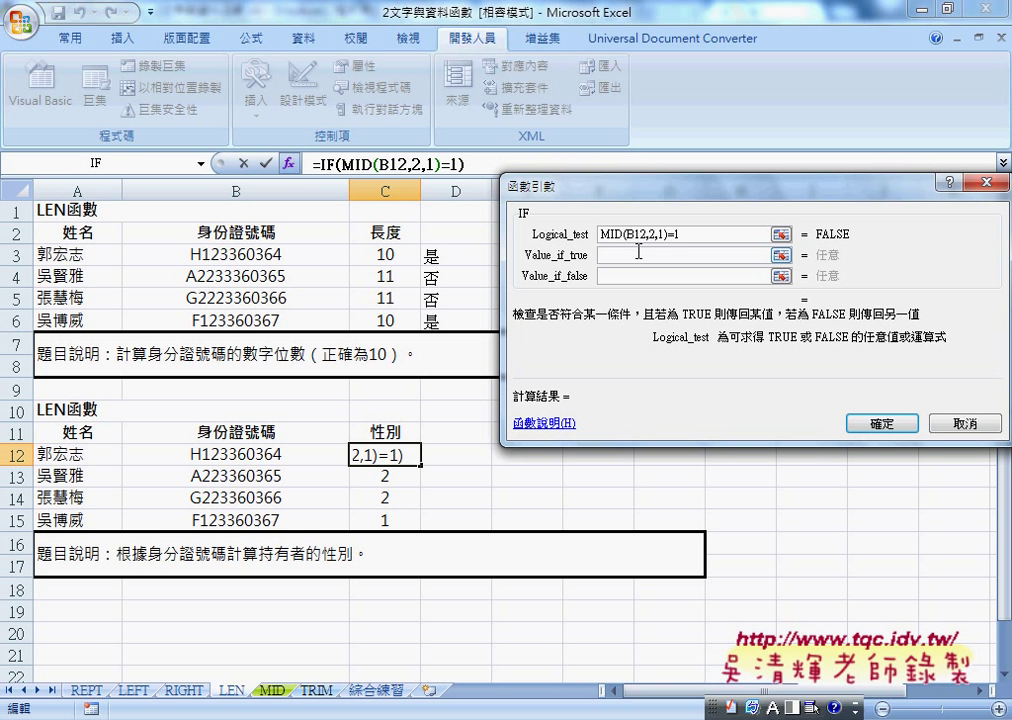
pyautogui.write('"')
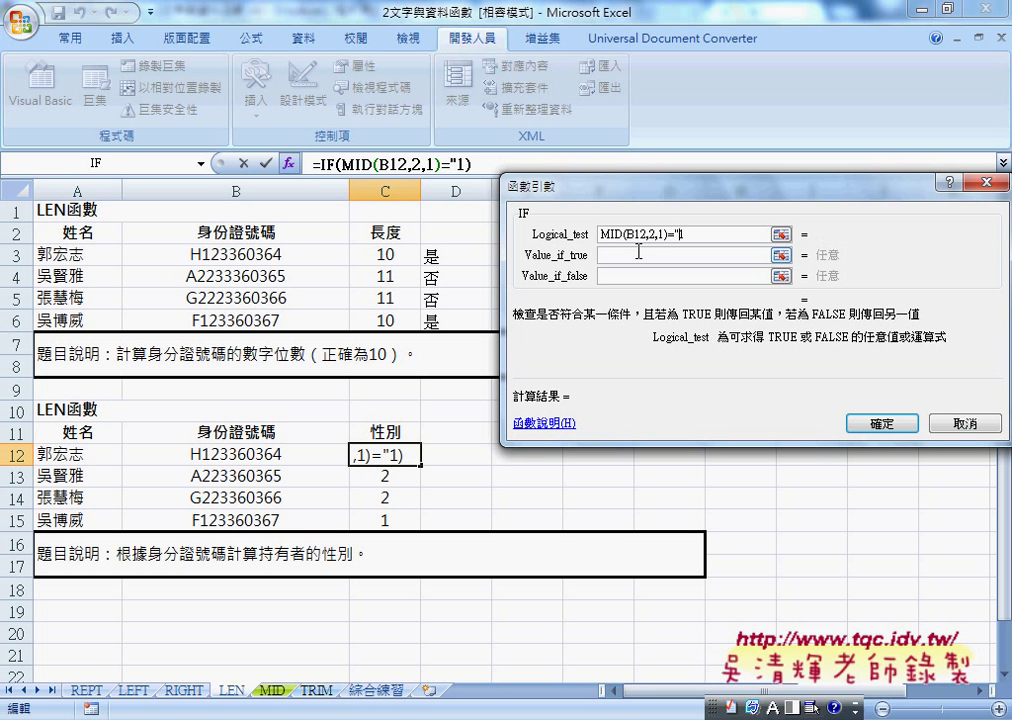
pyautogui.press('End')
pyautogui.write('"')
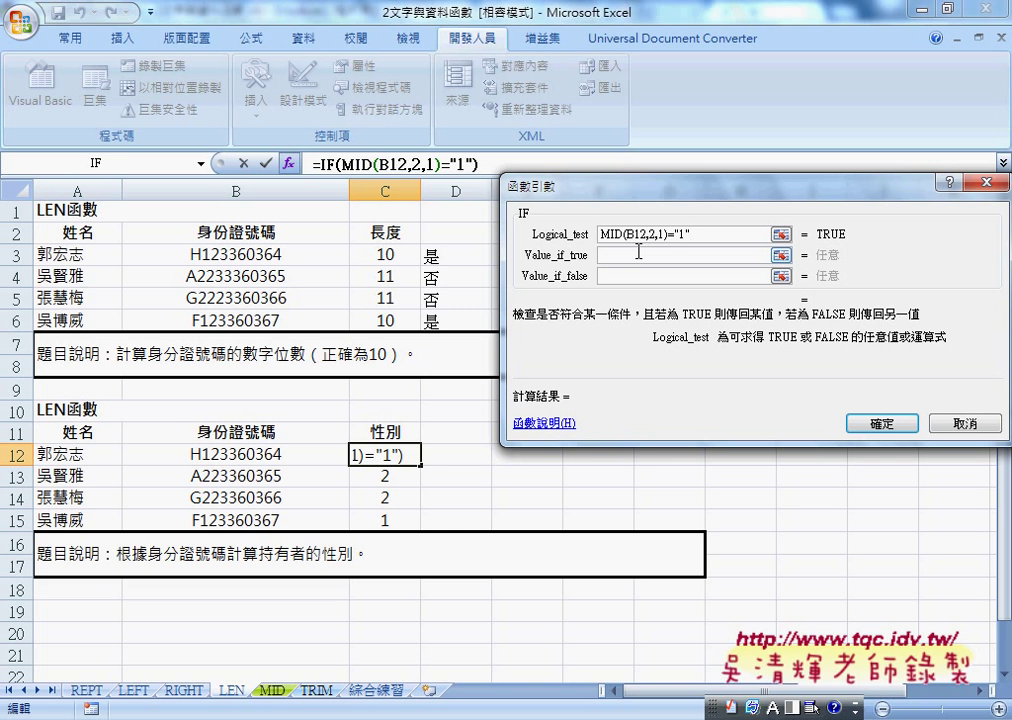
pyautogui.press('BackSpace')
pyautogui.press('BackSpace')
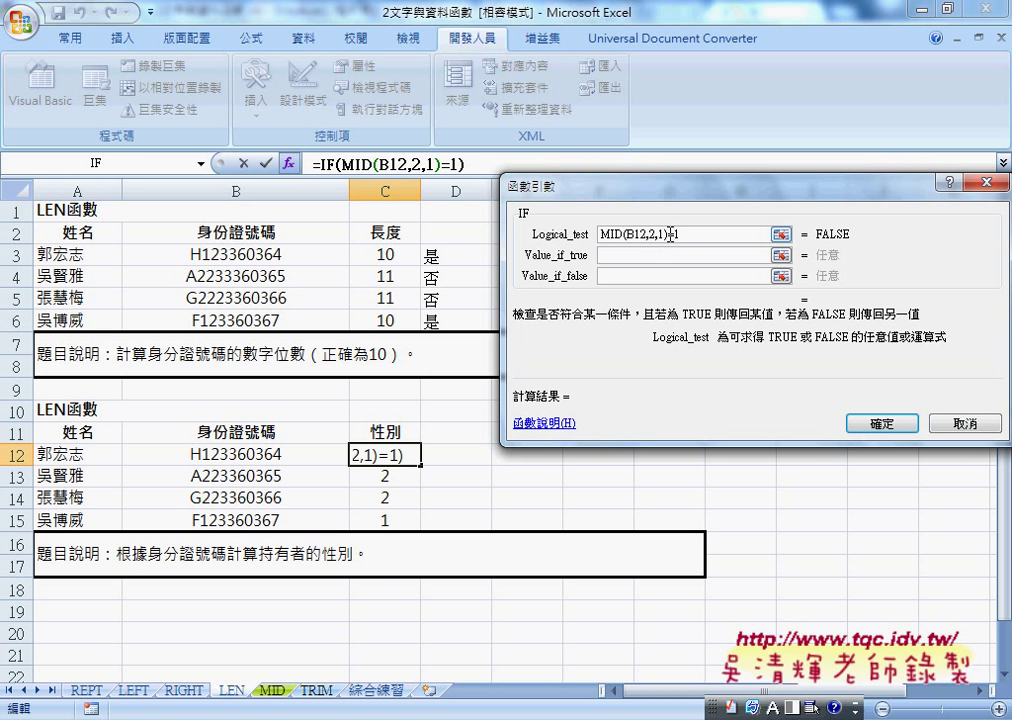
pyautogui.moveTo(670, 234); pyautogui.dragTo(600, 236)
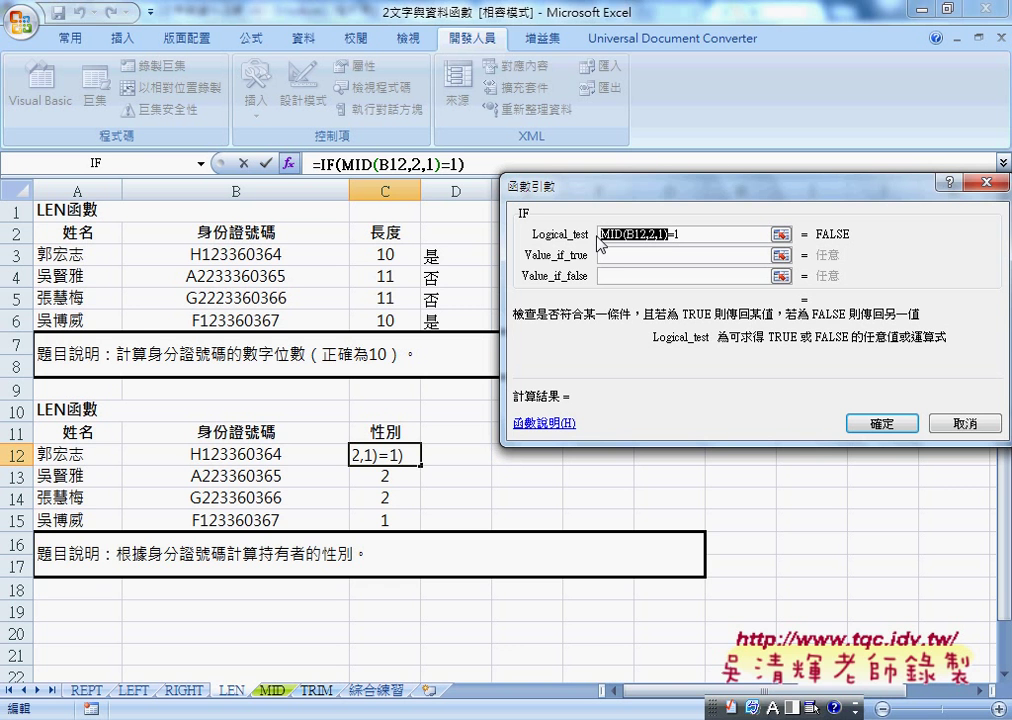
pyautogui.click(600, 241)
pyautogui.write('v')
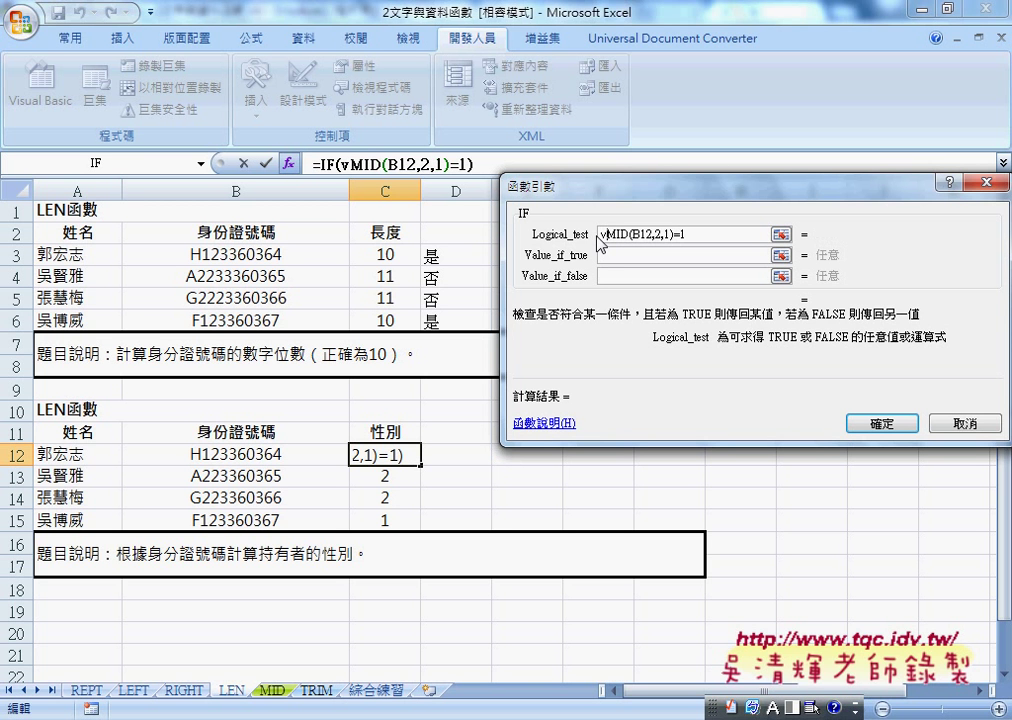
pyautogui.write('al')
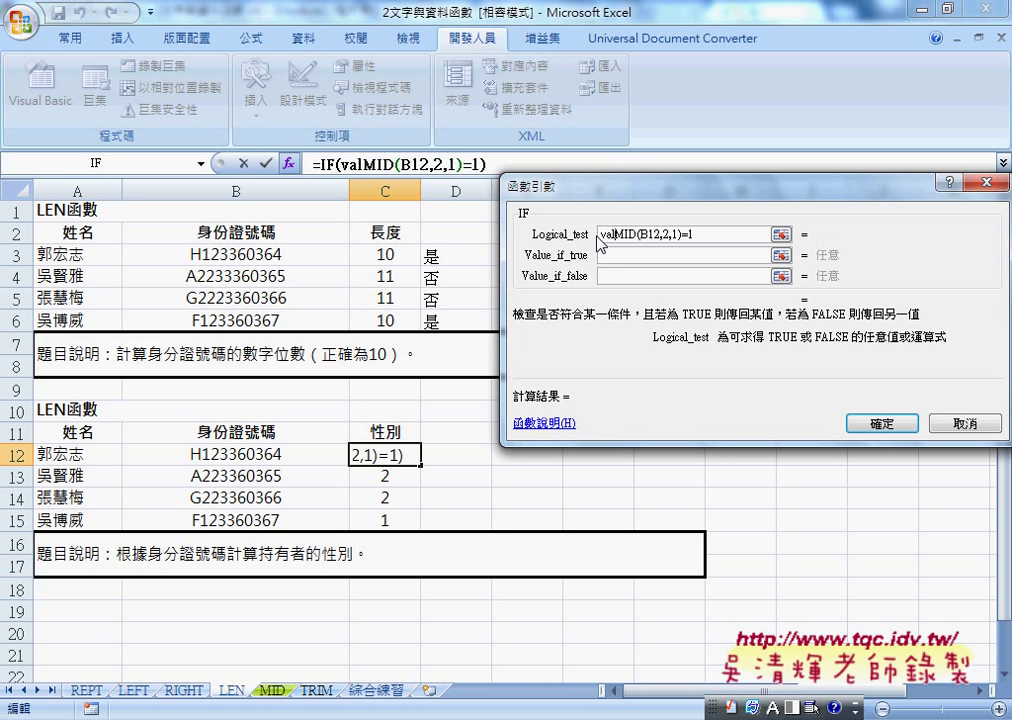
pyautogui.write('ue')
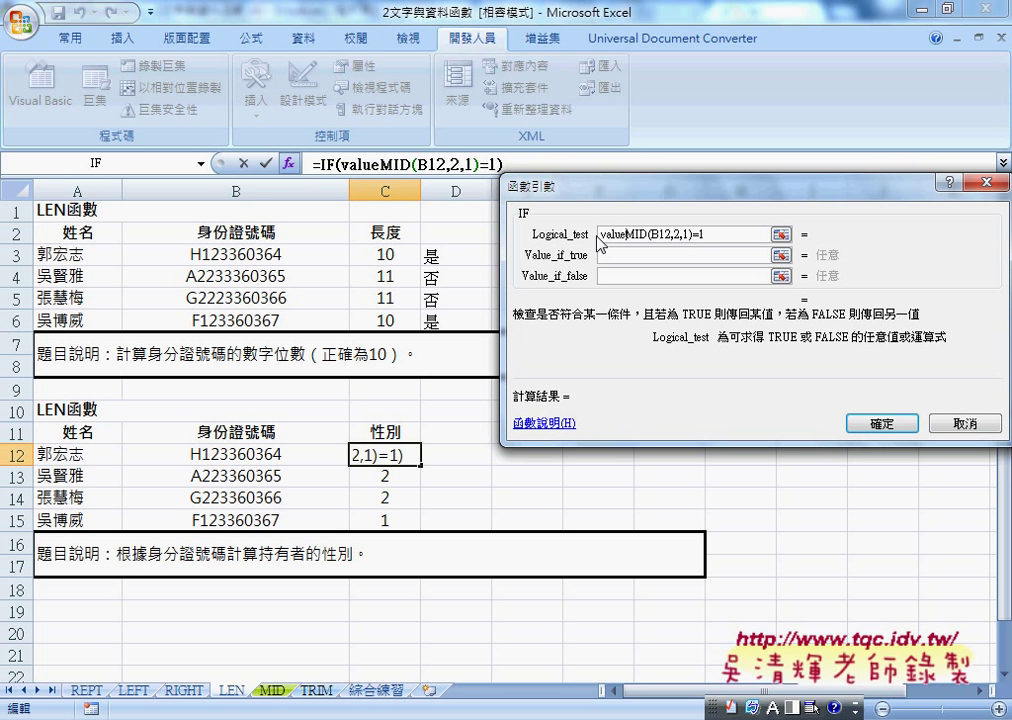
pyautogui.write('(')
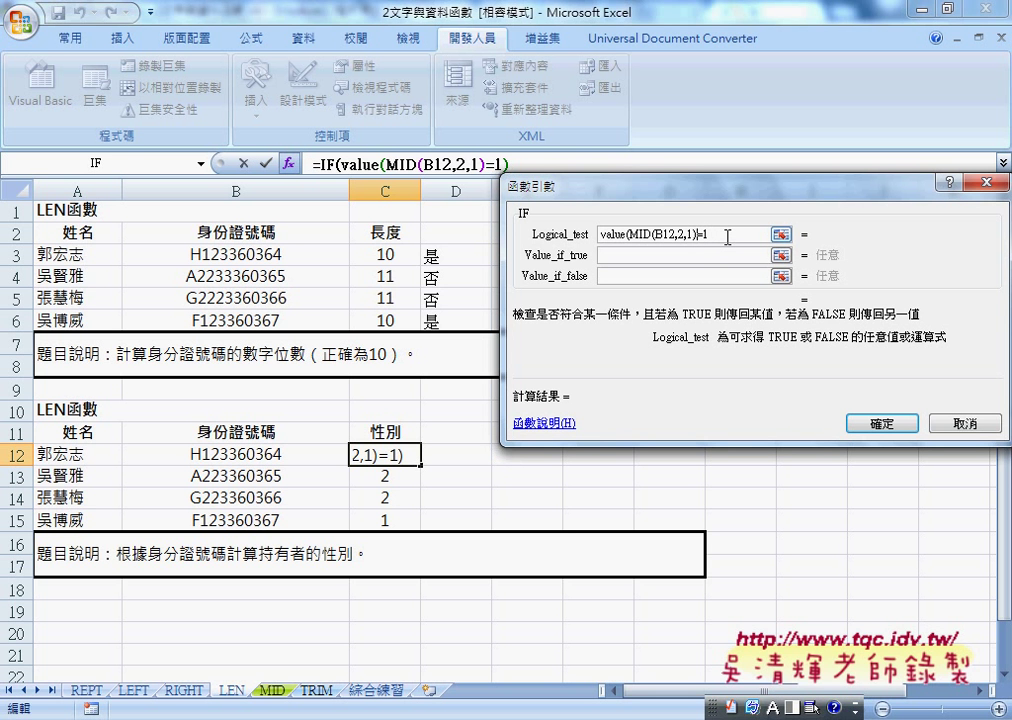
pyautogui.write(')')
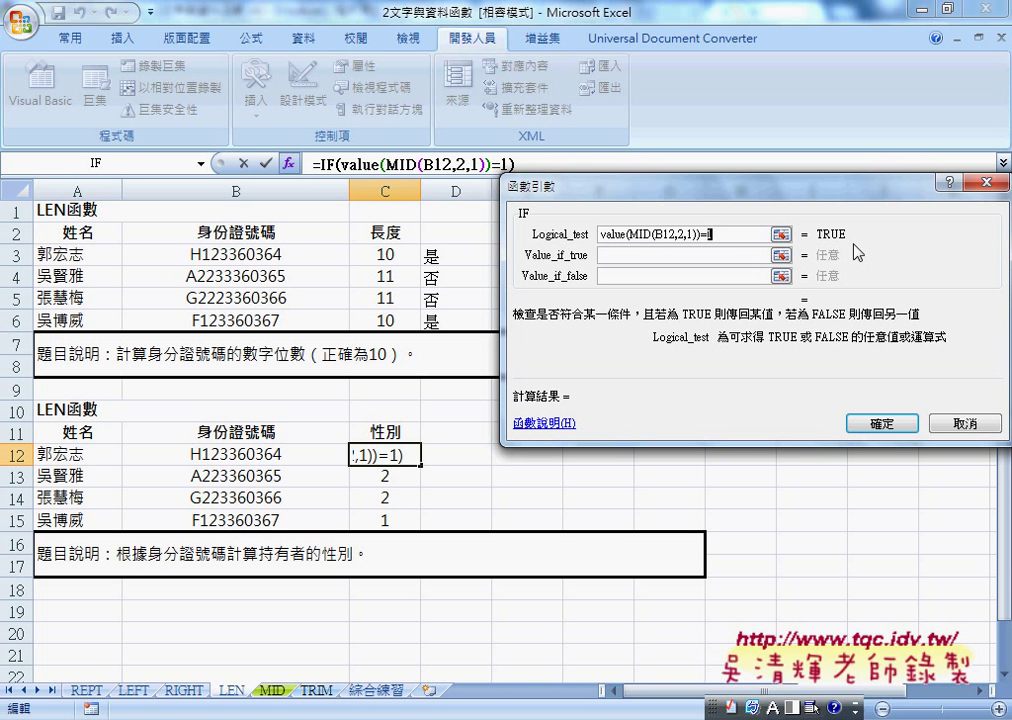
# - Set Value_if_true to 男 and Value_if_false to 女, then confirm the IF formula
pyautogui.click(724, 257)
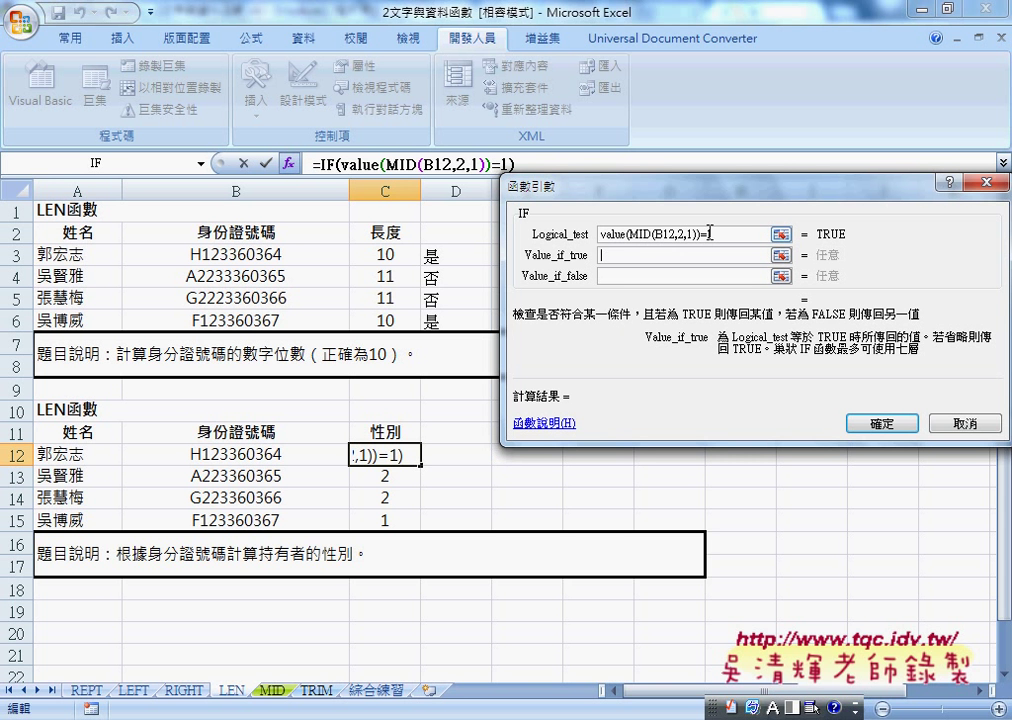
pyautogui.write('s6')
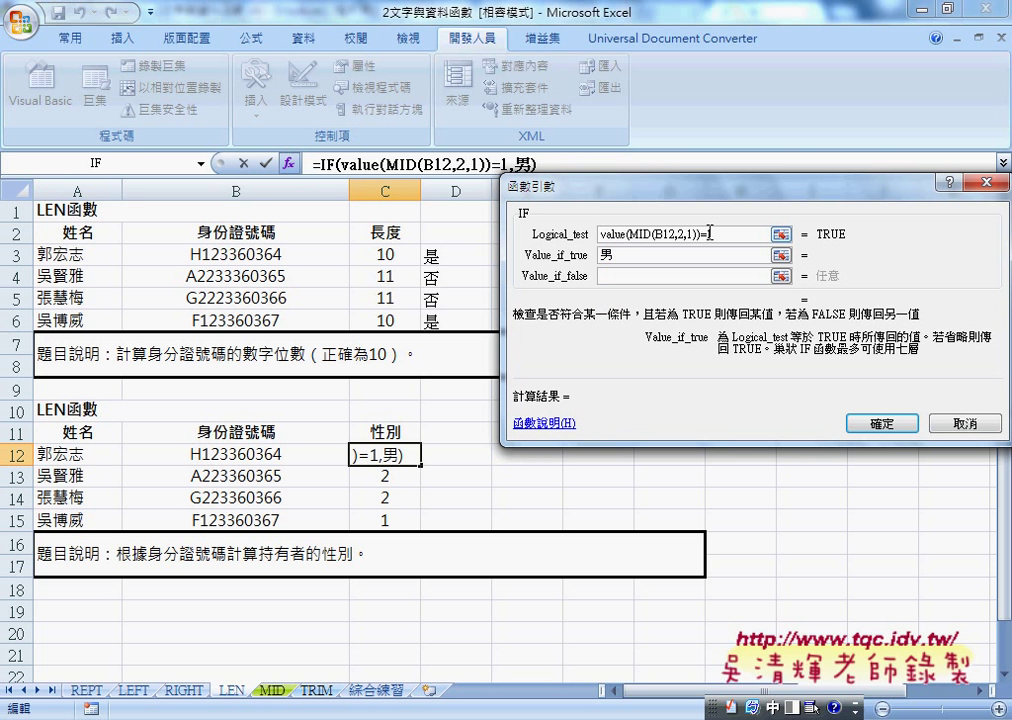
pyautogui.press('Tab')
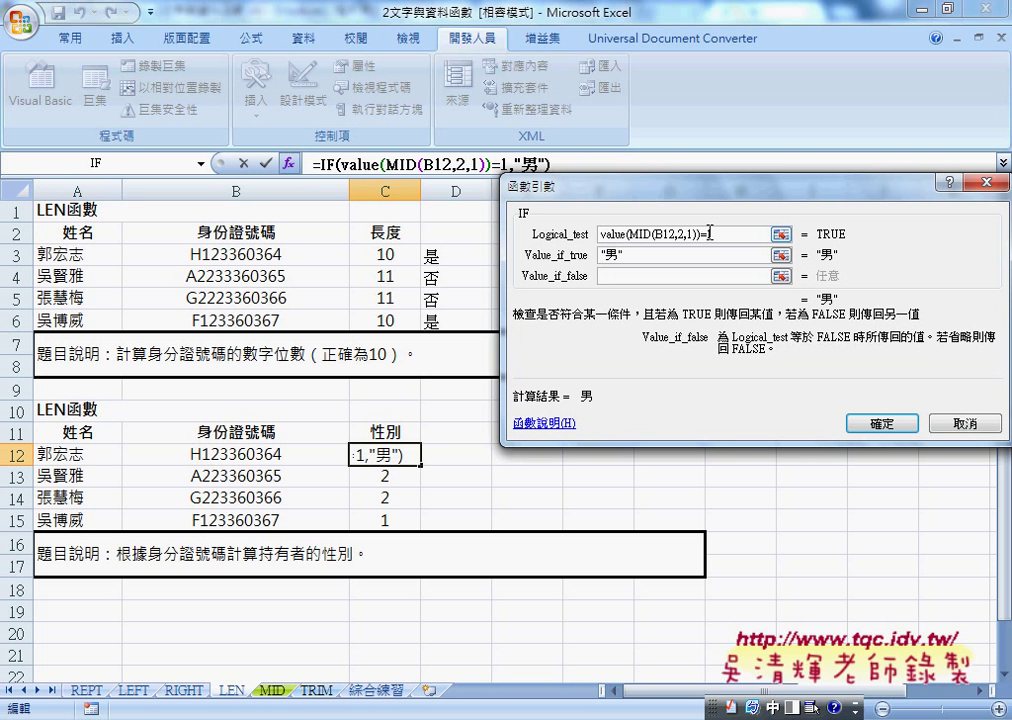
pyautogui.write('sm3')
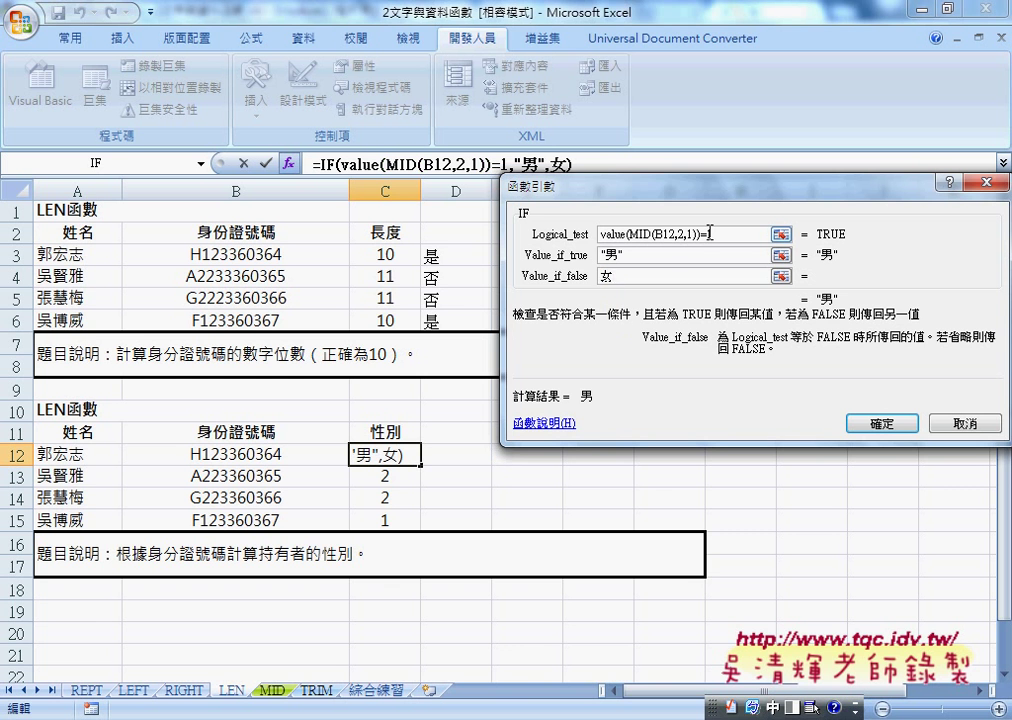
pyautogui.hotkey('shift', 'Tab')
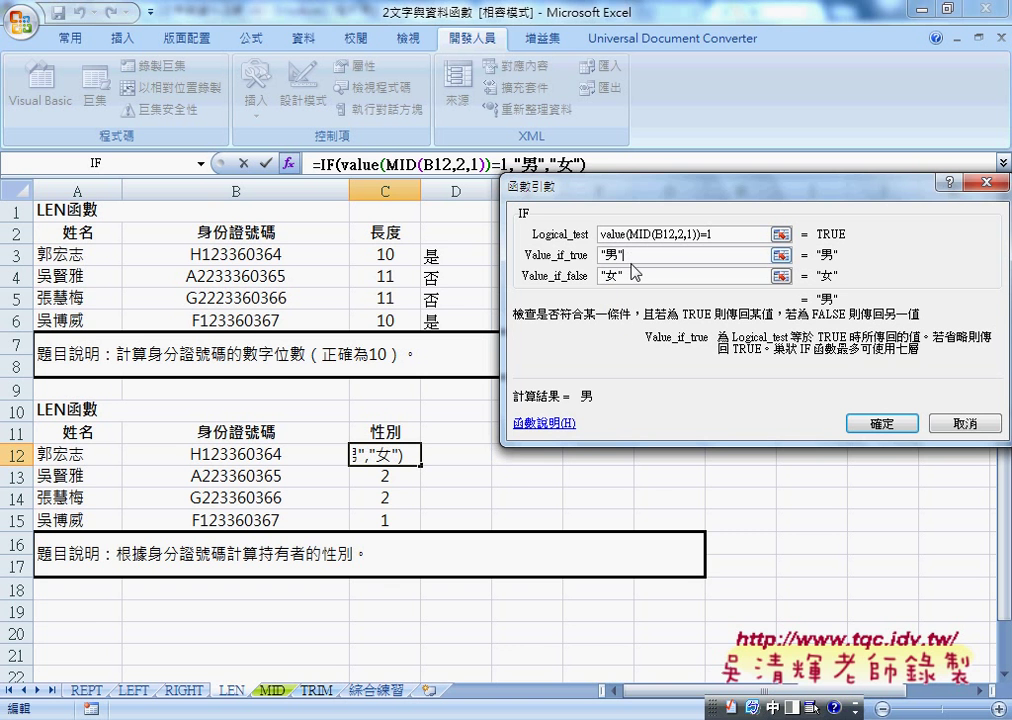
pyautogui.click(852, 422)
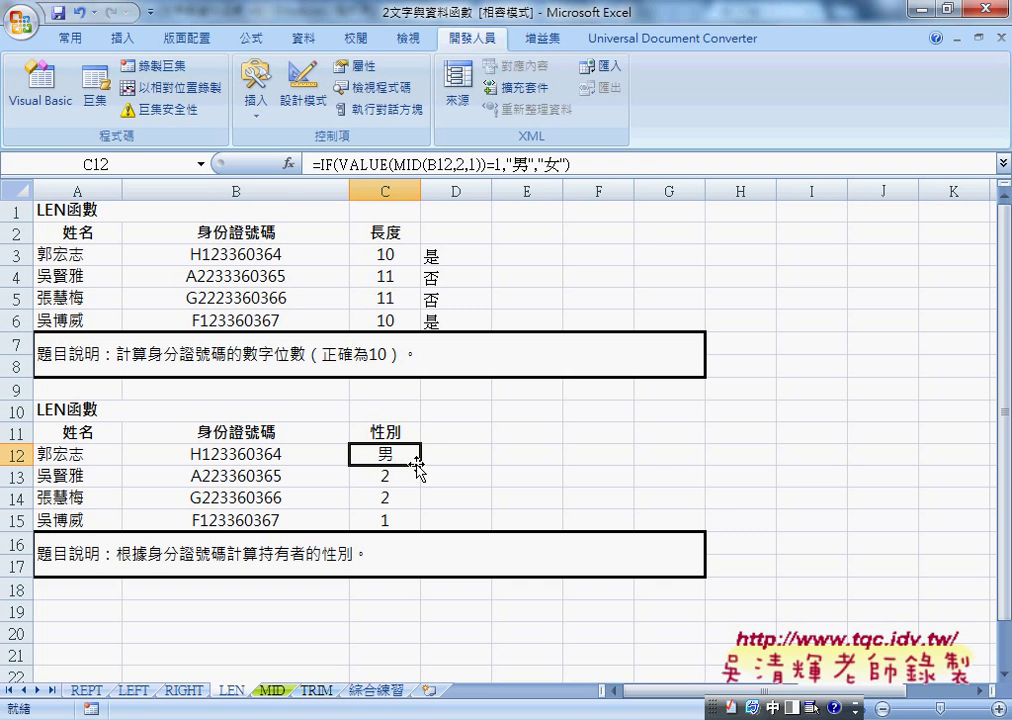
# - Fill the gender formula down to C15 and rewrite C12's test as MID(B12,2,1)="1" without VALUE
pyautogui.moveTo(421, 465); pyautogui.dragTo(421, 526)
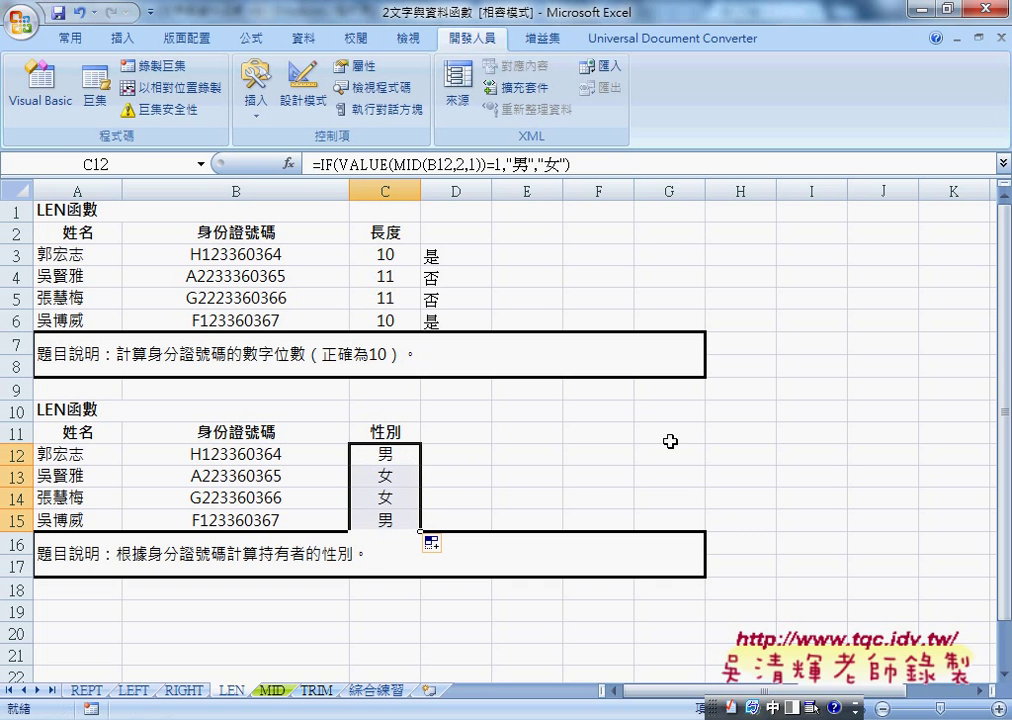
pyautogui.click(445, 168)
pyautogui.moveTo(337, 163); pyautogui.dragTo(391, 163)
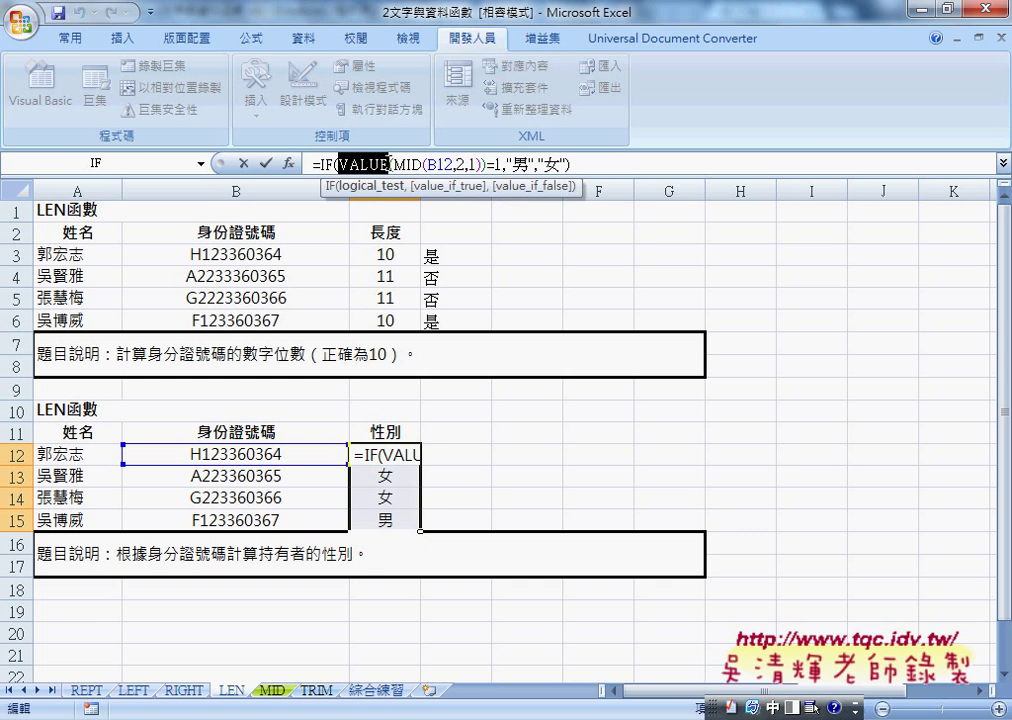
pyautogui.press('Delete')
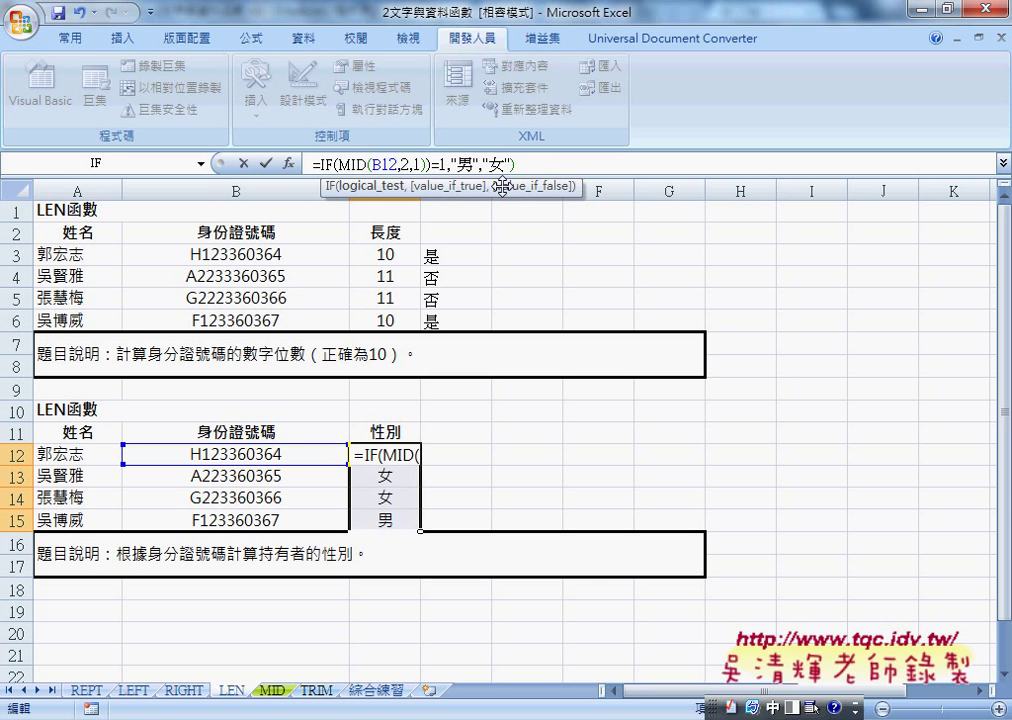
pyautogui.press('Right')
pyautogui.press('Right')
pyautogui.press('Right')
pyautogui.press('Delete')
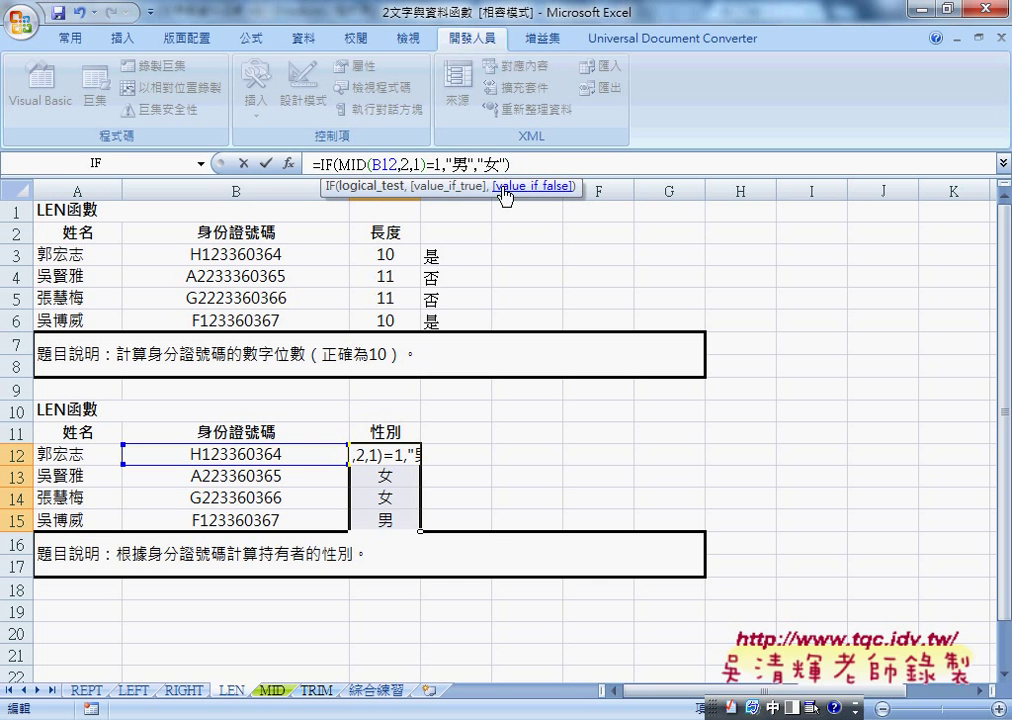
pyautogui.write('"')
pyautogui.press('Right')
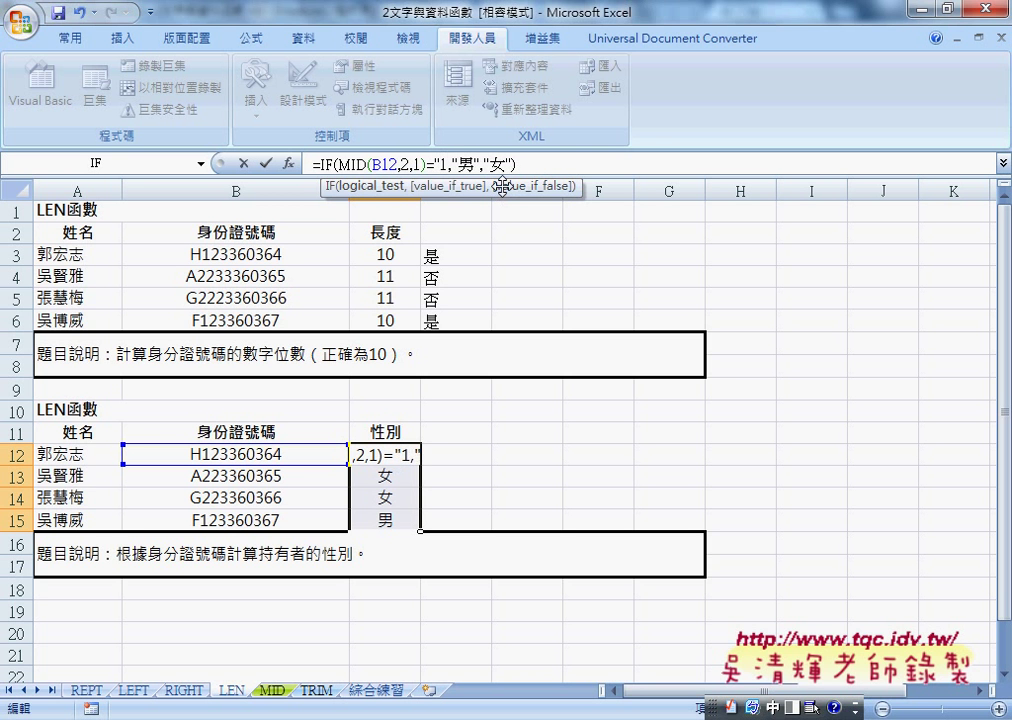
pyautogui.write('"')
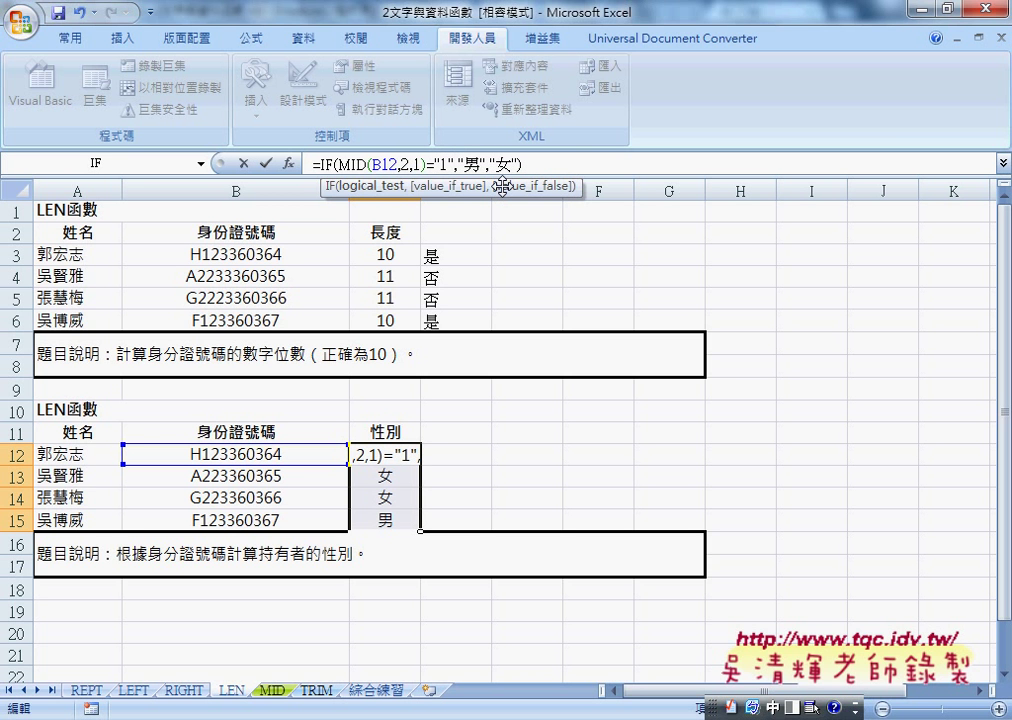
pyautogui.press('Return')
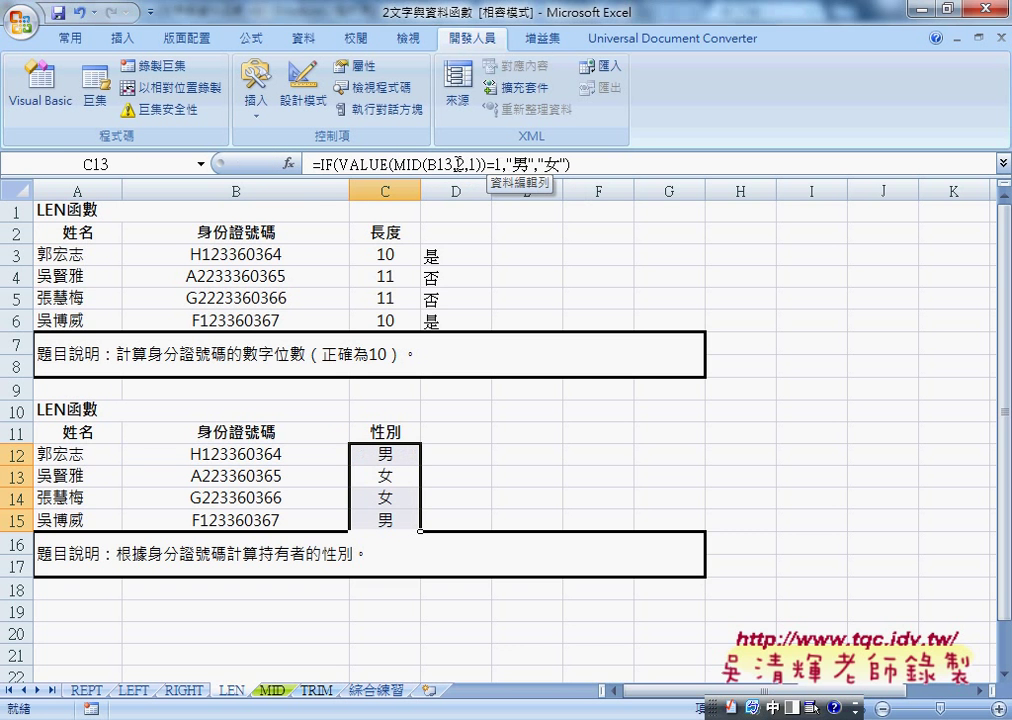
# - Rewrite C13's formula as =IF(MID(B13,2,1)="1","男","女"), dropping VALUE
pyautogui.moveTo(337, 163); pyautogui.dragTo(389, 163)
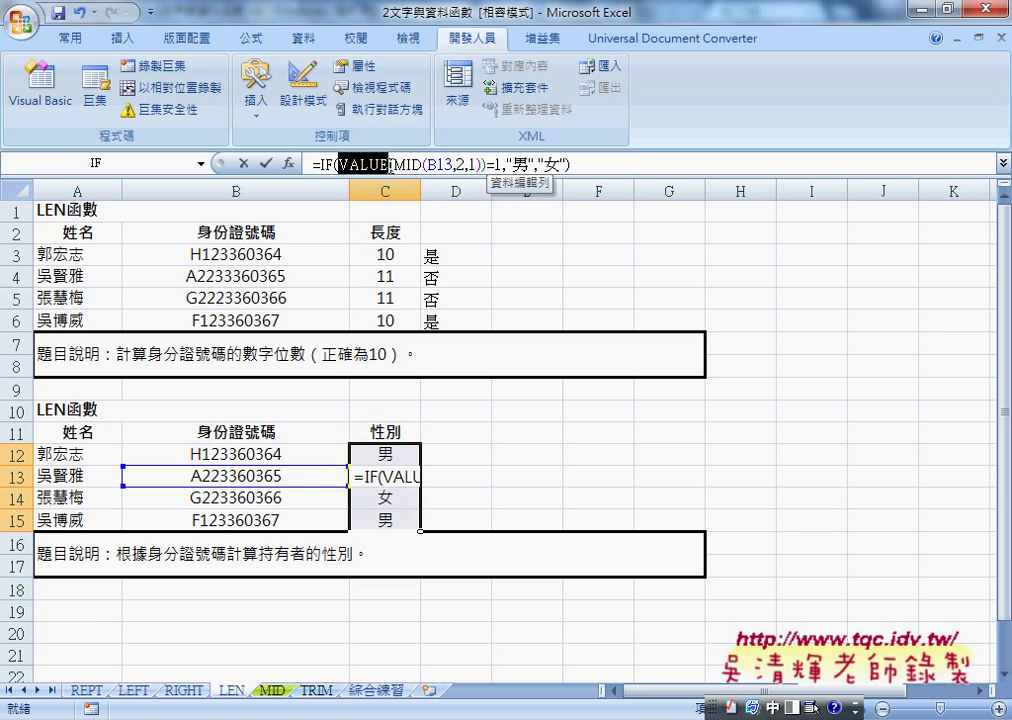
pyautogui.press('Delete')
pyautogui.press('Delete')
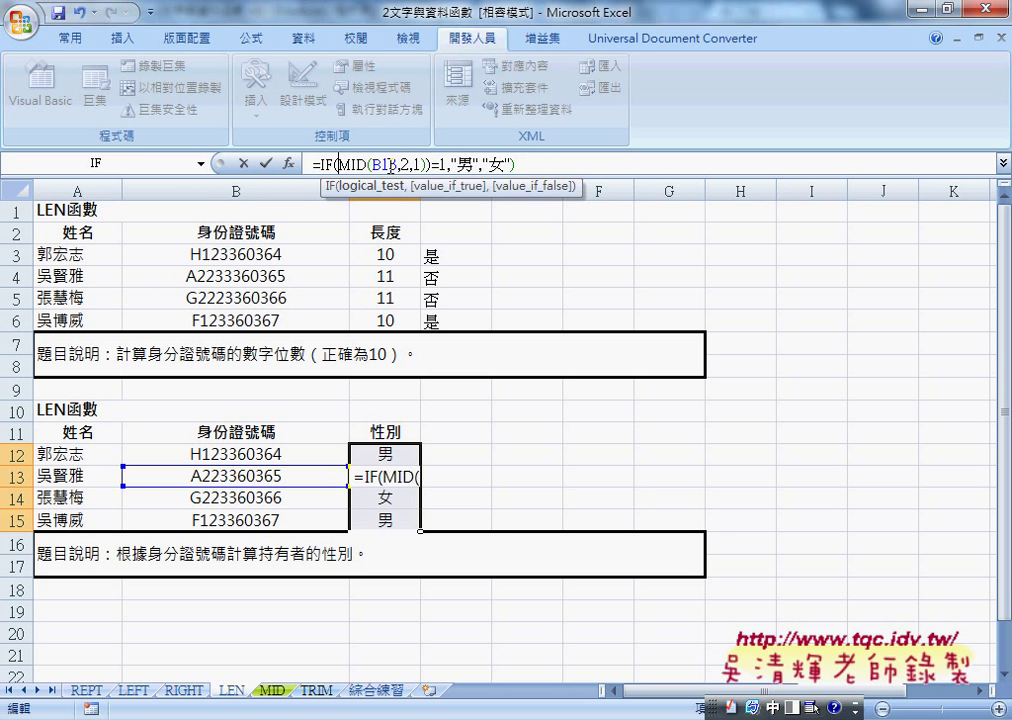
pyautogui.click(389, 163)
pyautogui.press('Right')
pyautogui.press('Right')
pyautogui.press('Right')
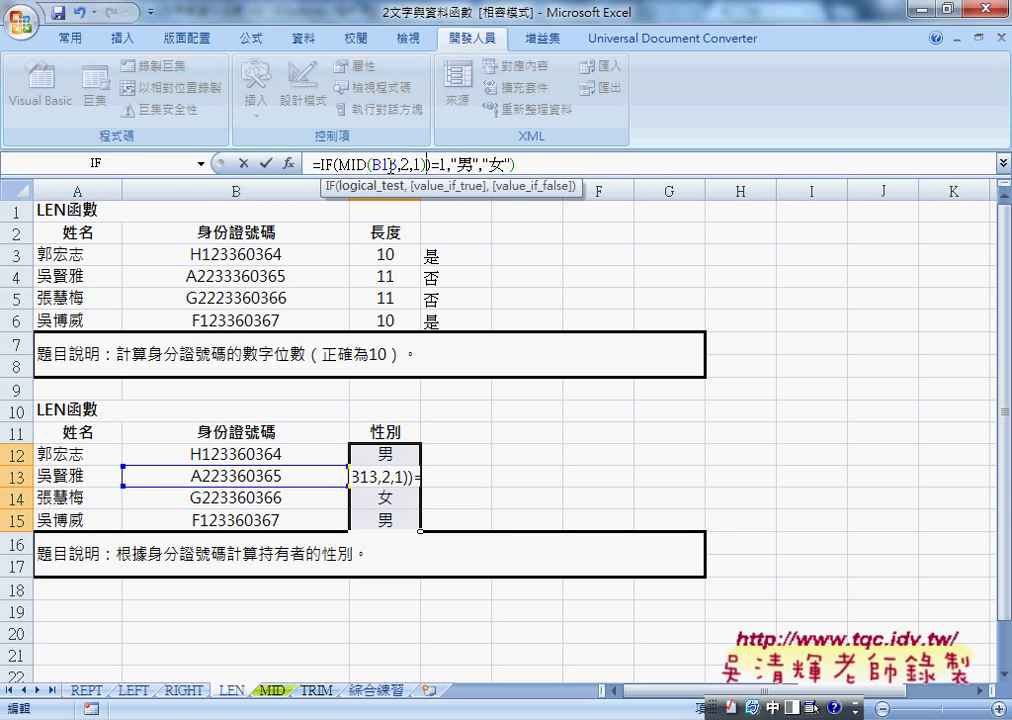
pyautogui.press('Delete')
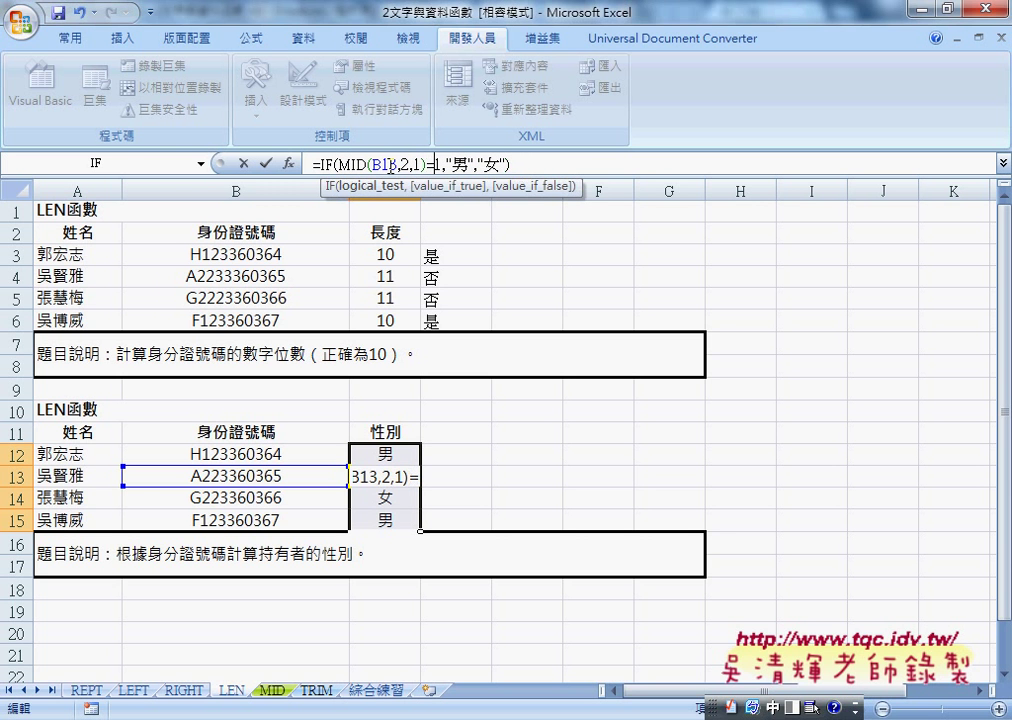
pyautogui.write('"')
pyautogui.press('Right')
pyautogui.write('"')
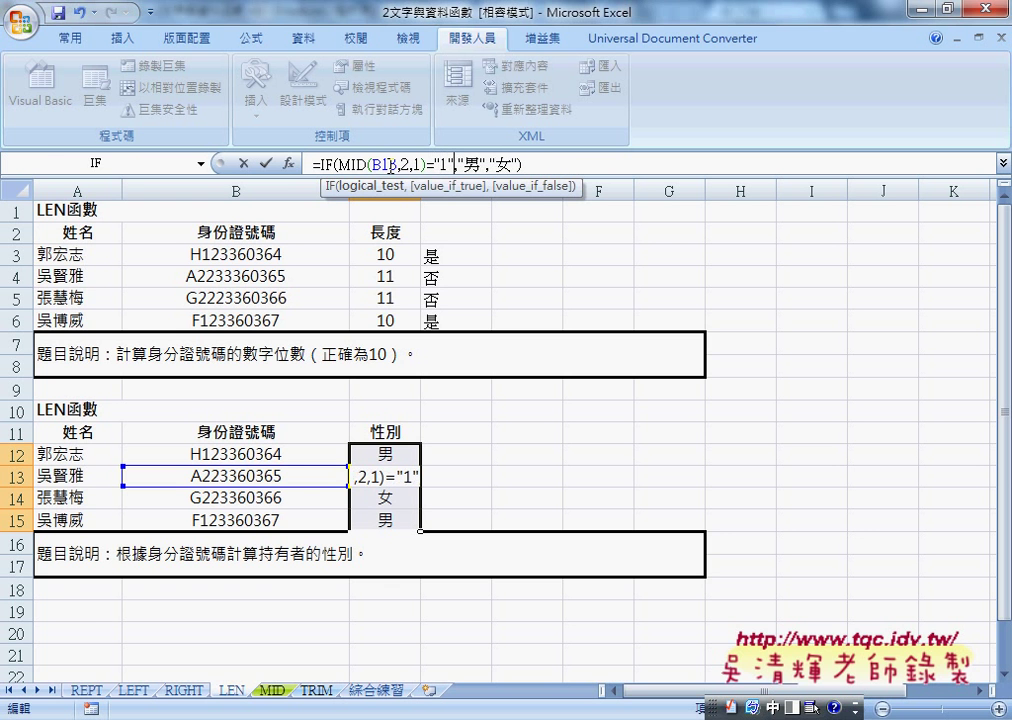
pyautogui.press('Return')
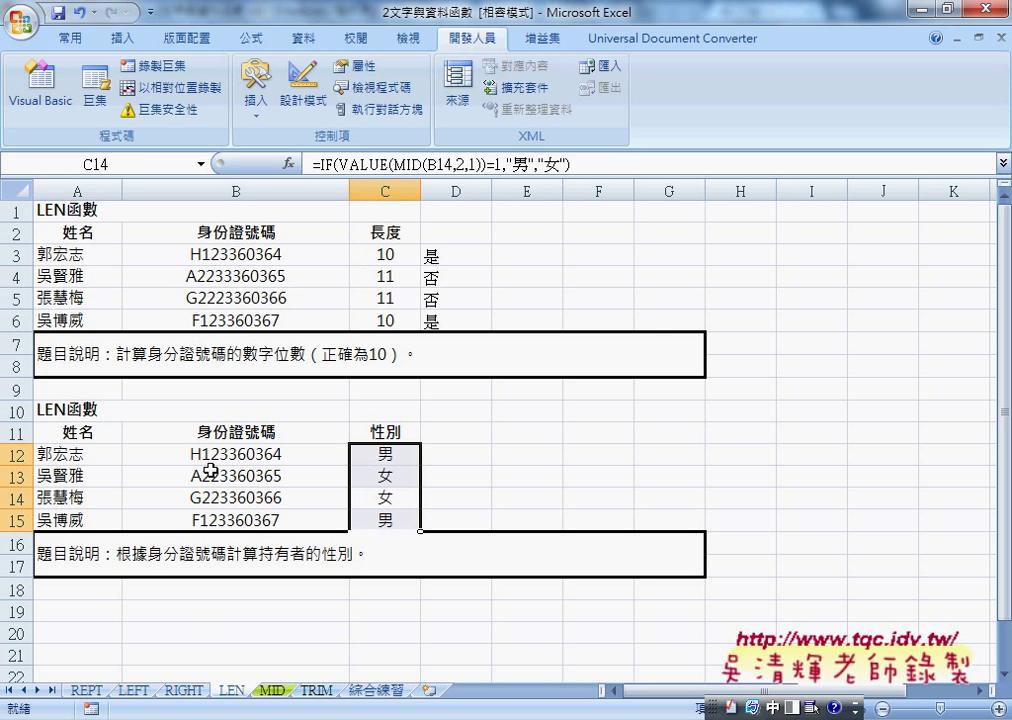
# - Switch to the LEFT sheet, check C3, C4 and B10, and select D10 under 稱呼
pyautogui.click(134, 691)
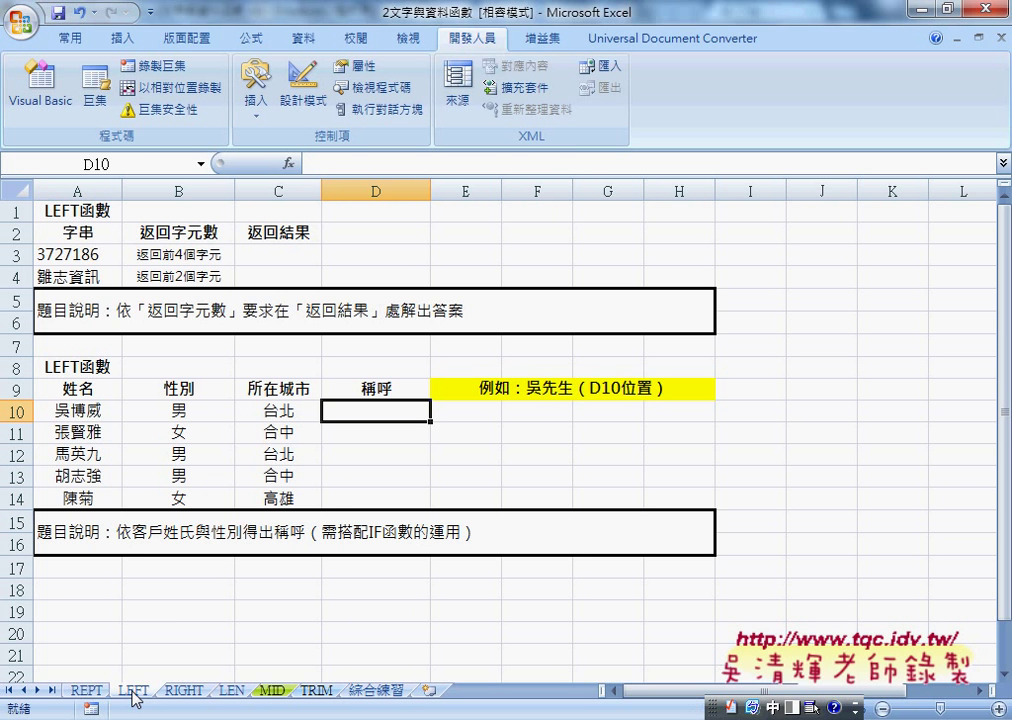
pyautogui.click(254, 264)
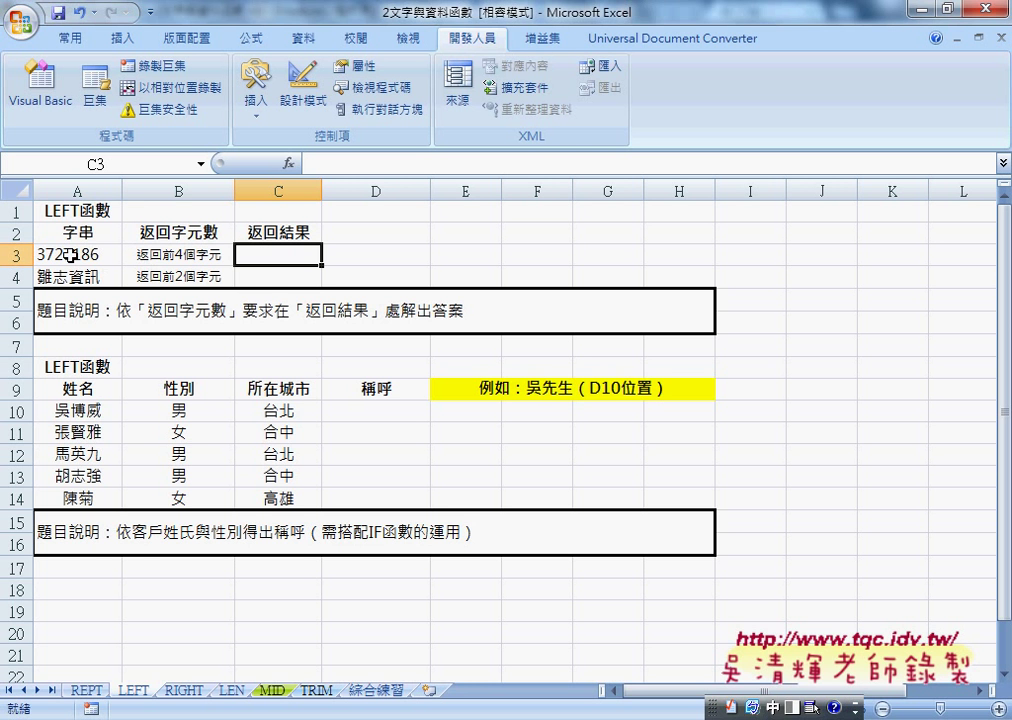
pyautogui.click(272, 284)
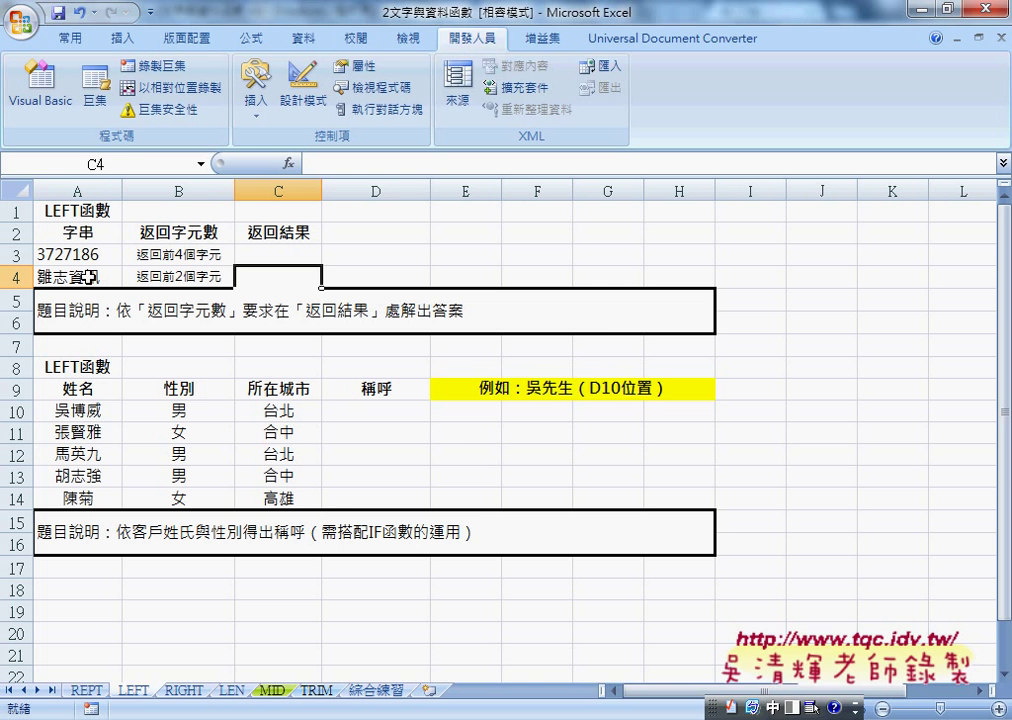
pyautogui.click(398, 414)
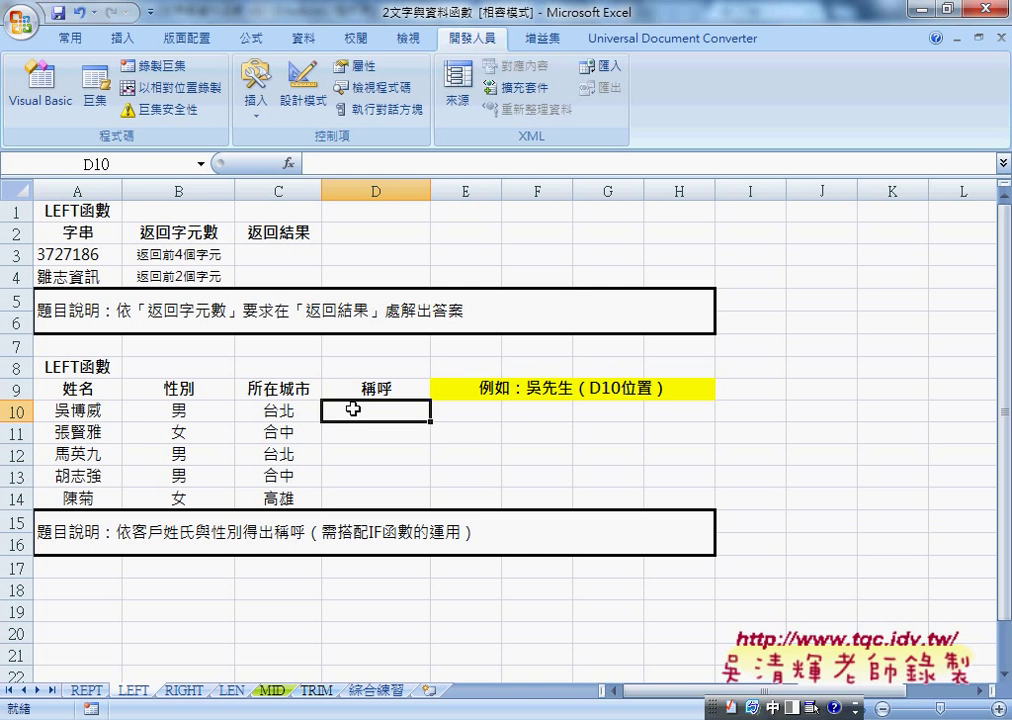
pyautogui.click(188, 413)
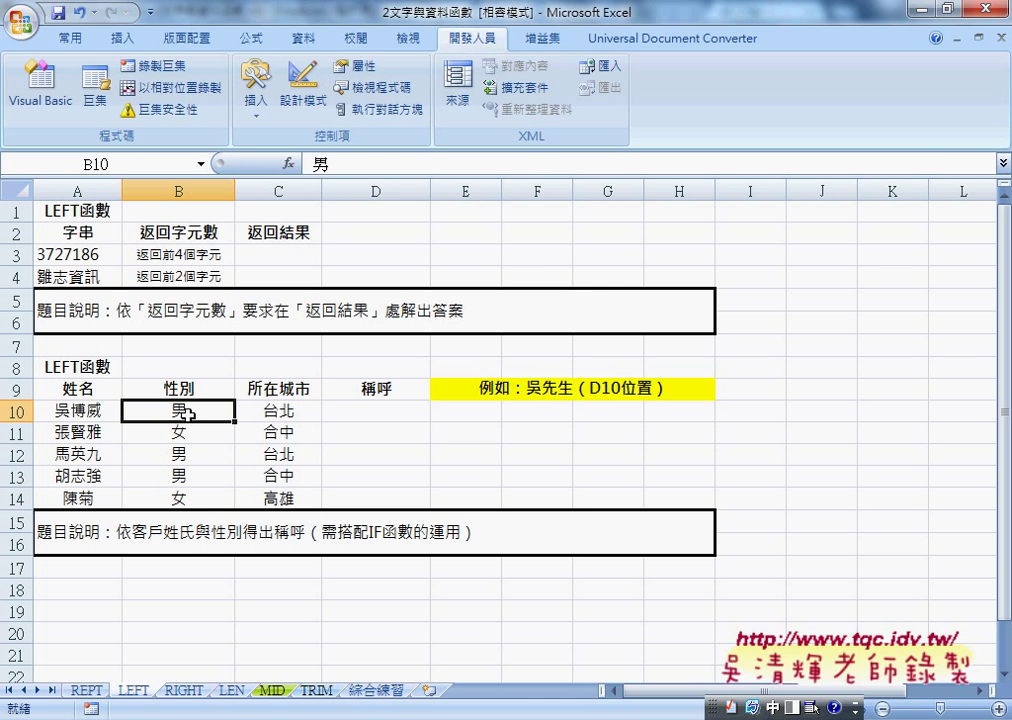
pyautogui.click(348, 411)
# - Insert the LEFT function from the 文字 category into D10
pyautogui.click(290, 164)
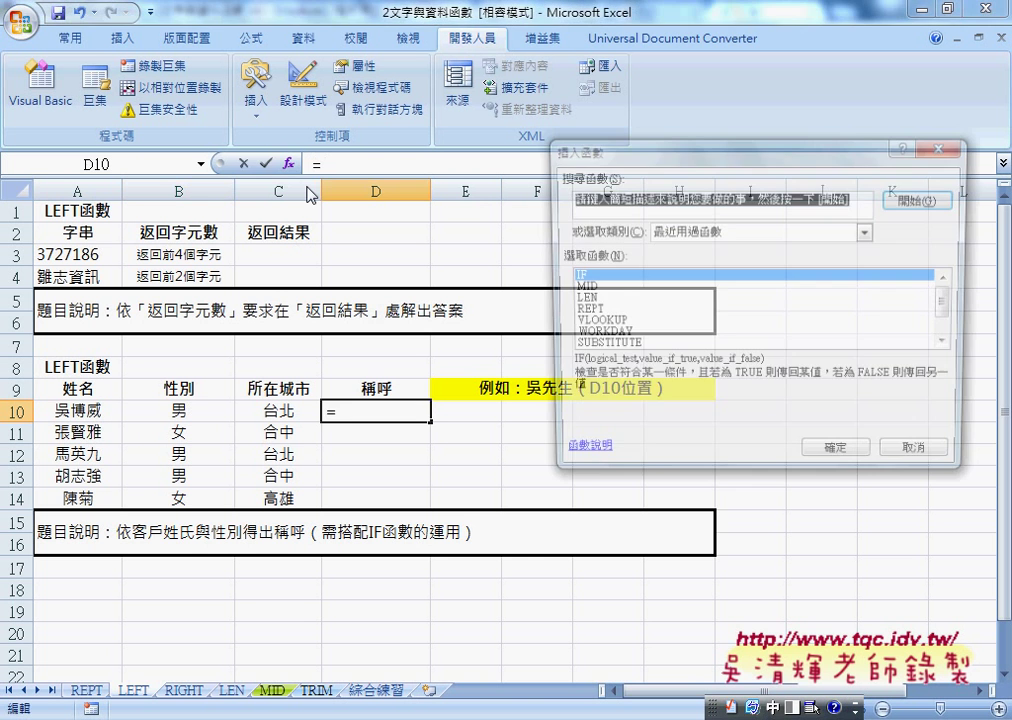
pyautogui.click(716, 234)
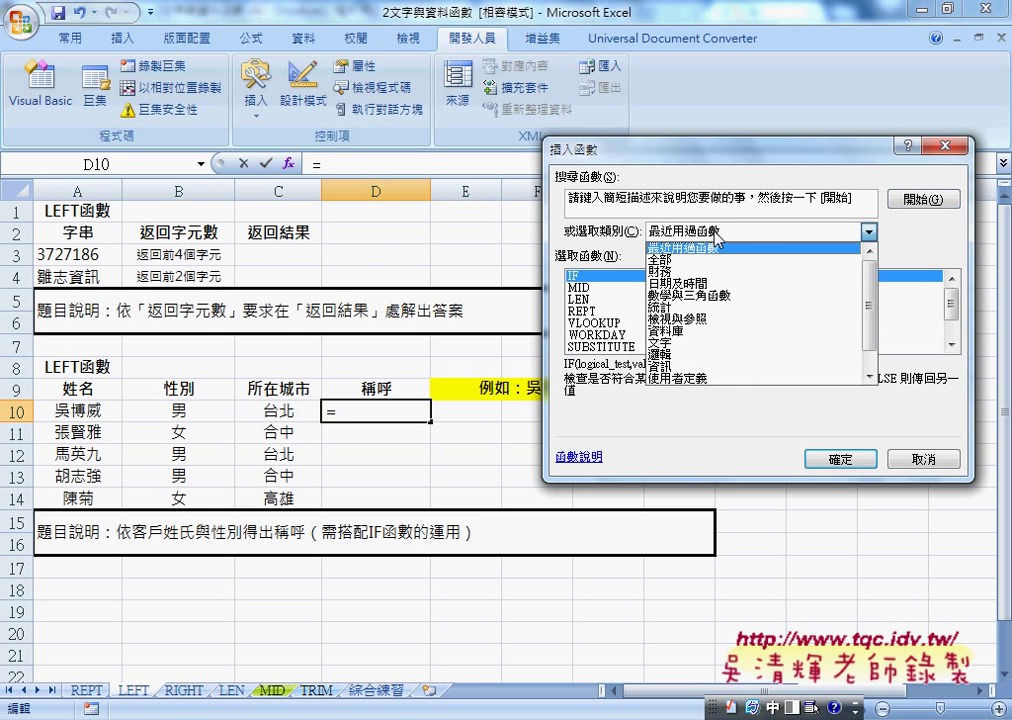
pyautogui.click(706, 348)
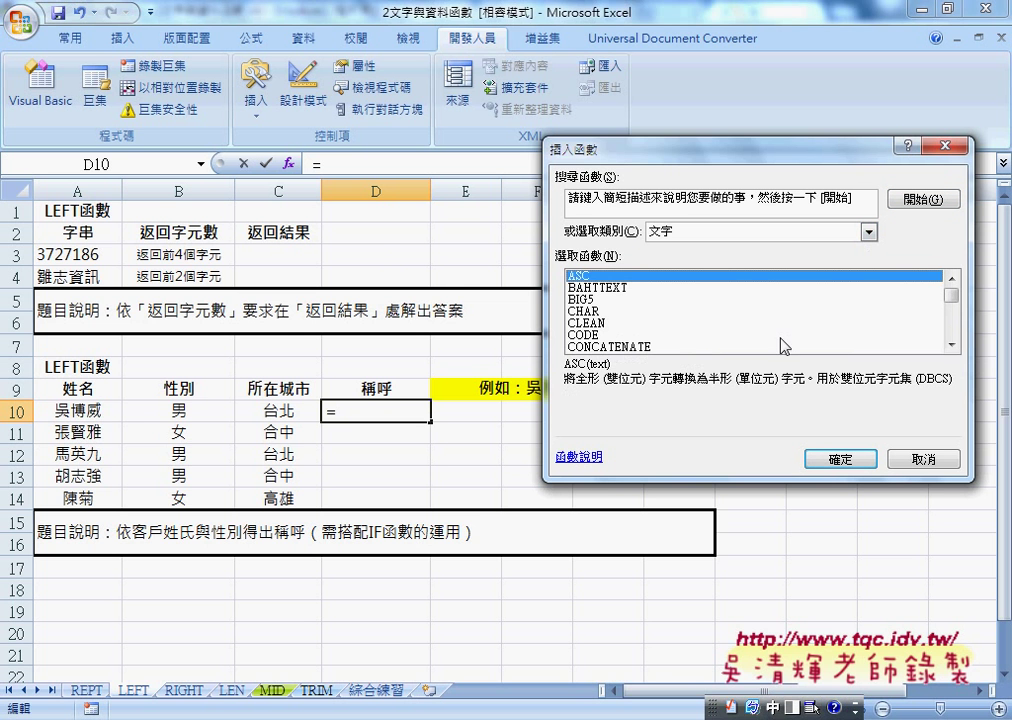
pyautogui.moveTo(951, 296)
pyautogui.mouseDown()
pyautogui.moveTo(951, 320)
pyautogui.moveTo(951, 308)
pyautogui.mouseUp()
pyautogui.click(585, 287)
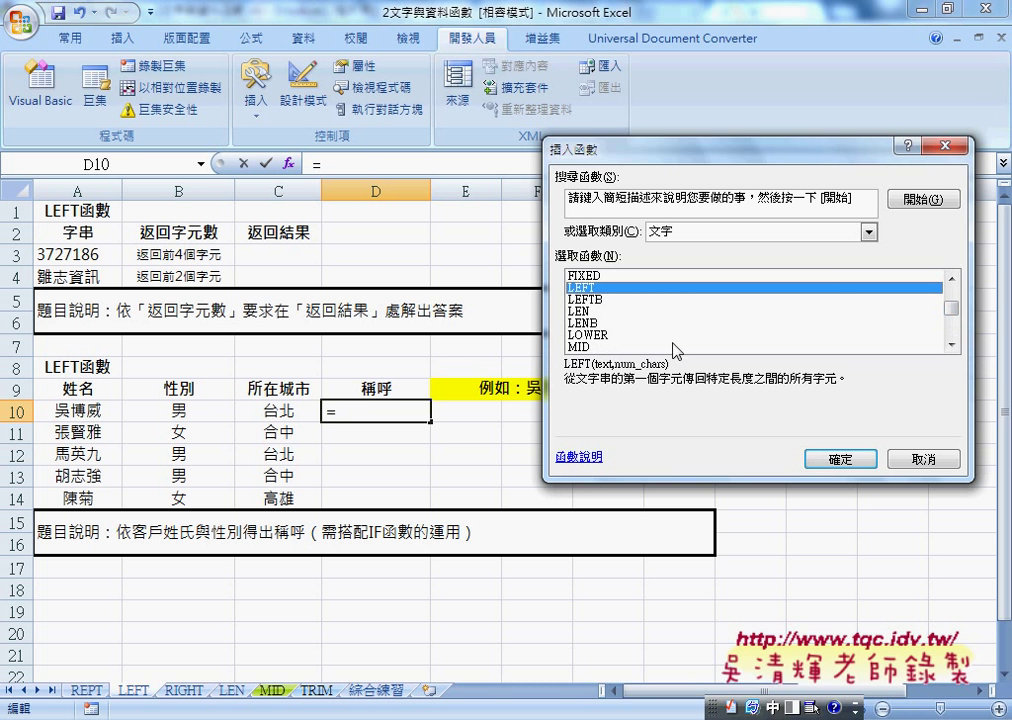
pyautogui.click(838, 459)
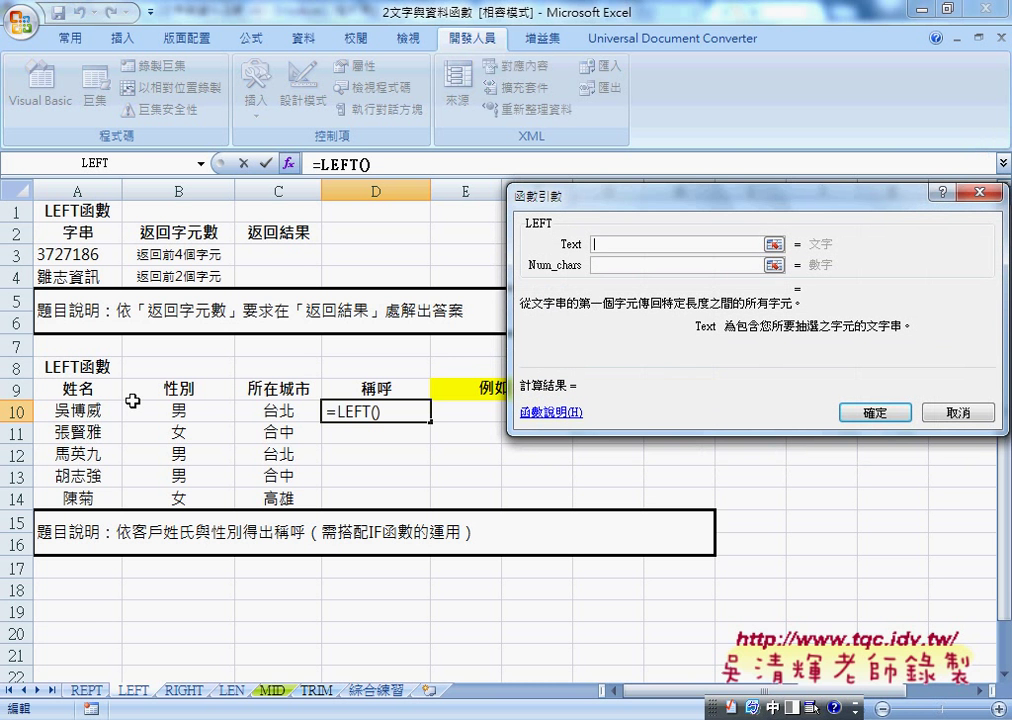
# - Set LEFT's Text to A10 and Num_chars to 1 so D10 shows 吳
pyautogui.click(90, 410)
pyautogui.click(613, 266)
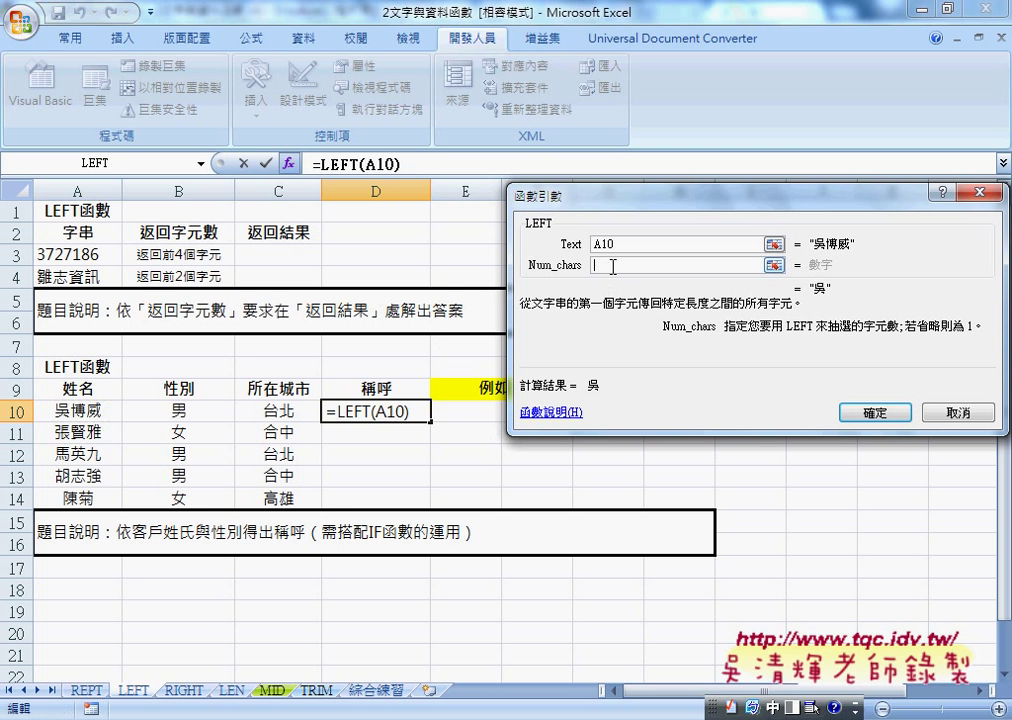
pyautogui.write('1')
pyautogui.click(866, 412)
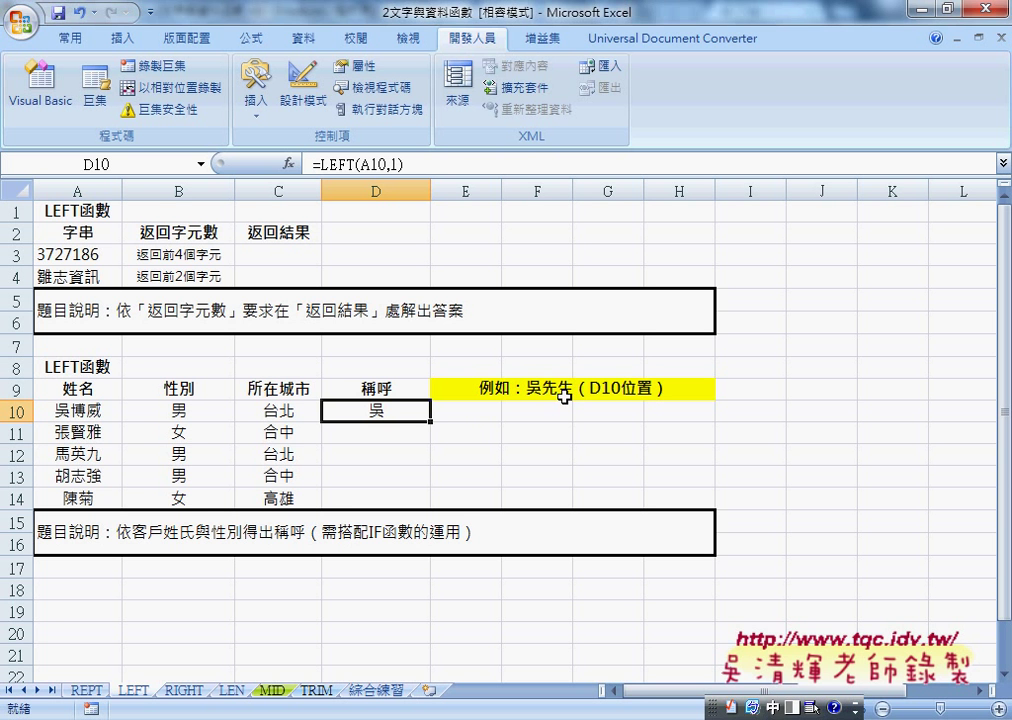
# - Append & after =LEFT(A10,1) in D10's formula
pyautogui.click(445, 166)
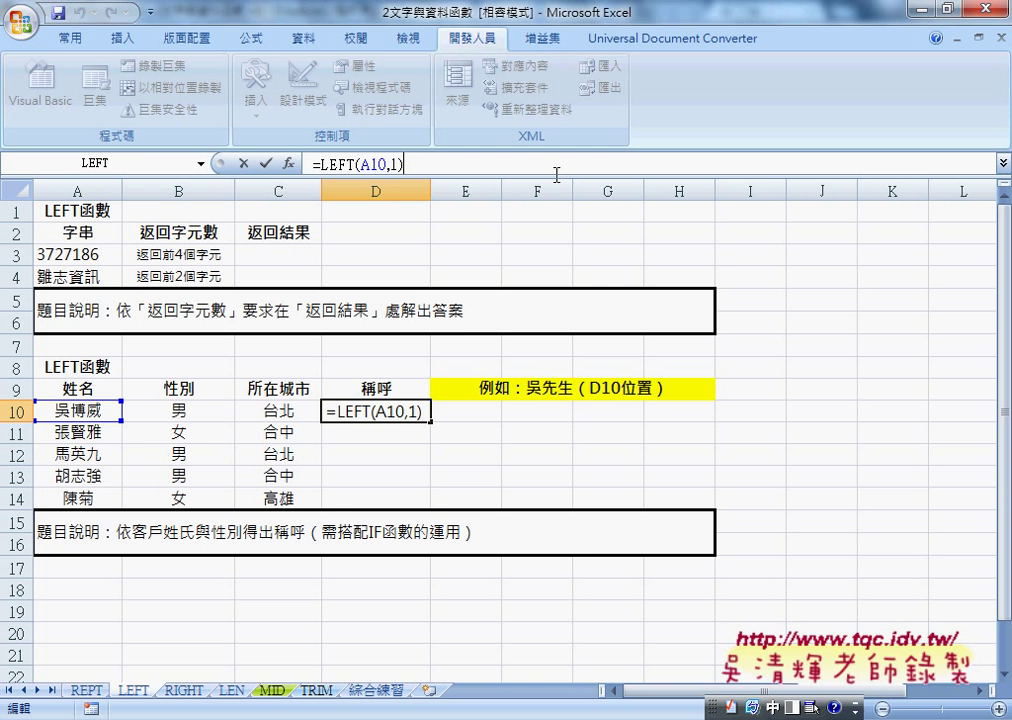
pyautogui.write('&')
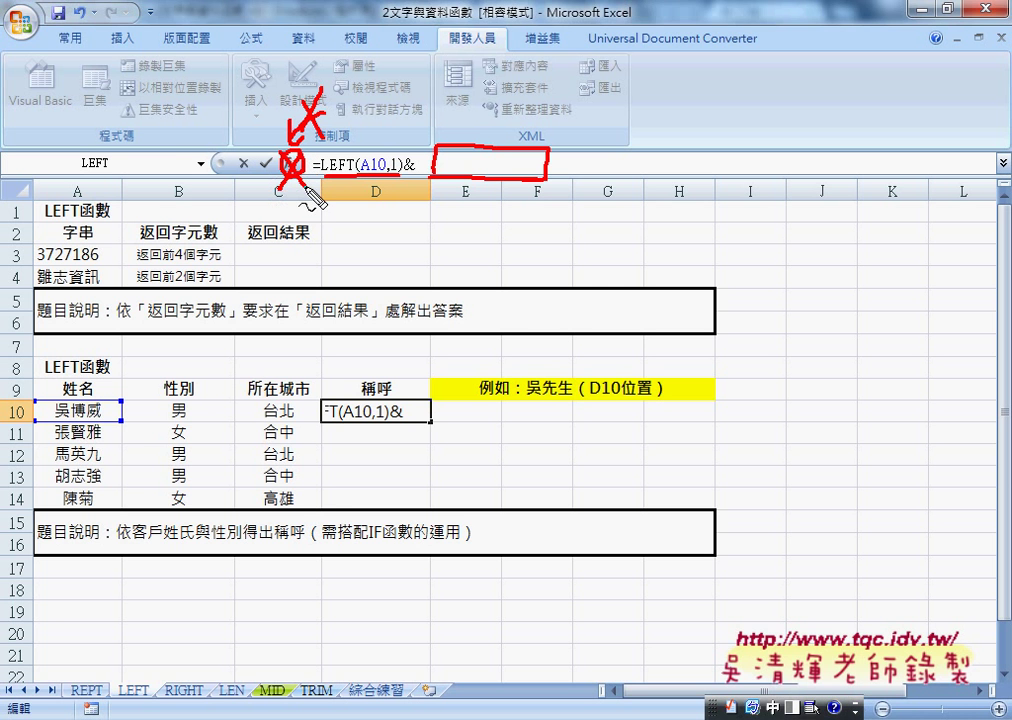
pyautogui.moveTo(210, 150); pyautogui.dragTo(212, 178)
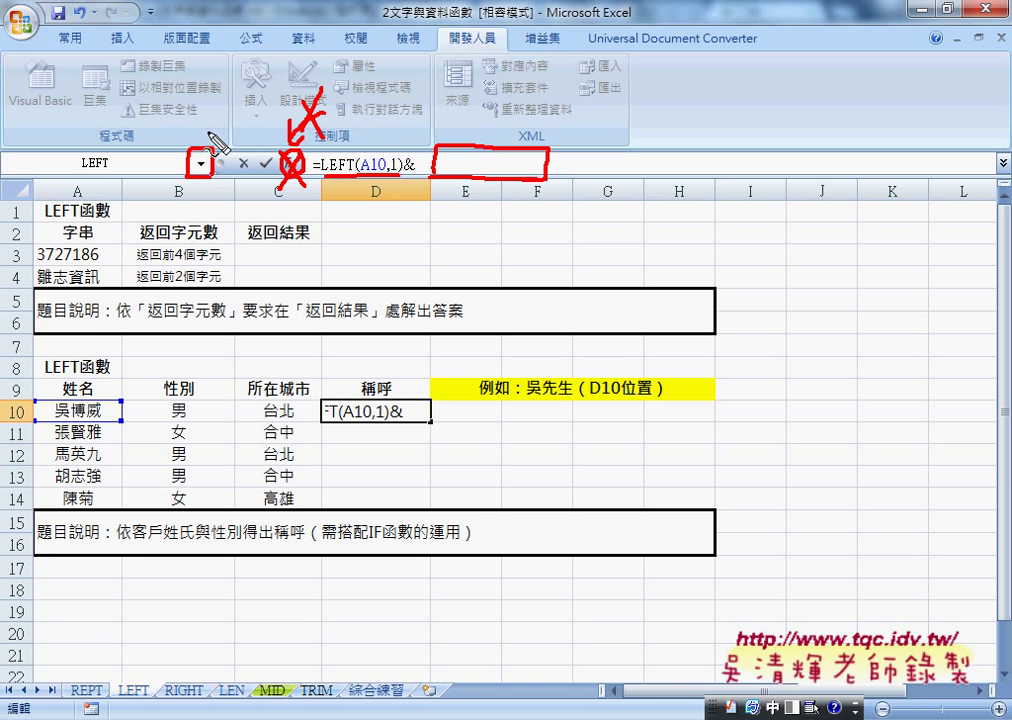
pyautogui.moveTo(441, 181)
pyautogui.mouseDown()
pyautogui.moveTo(222, 198)
pyautogui.moveTo(240, 196)
pyautogui.mouseUp()
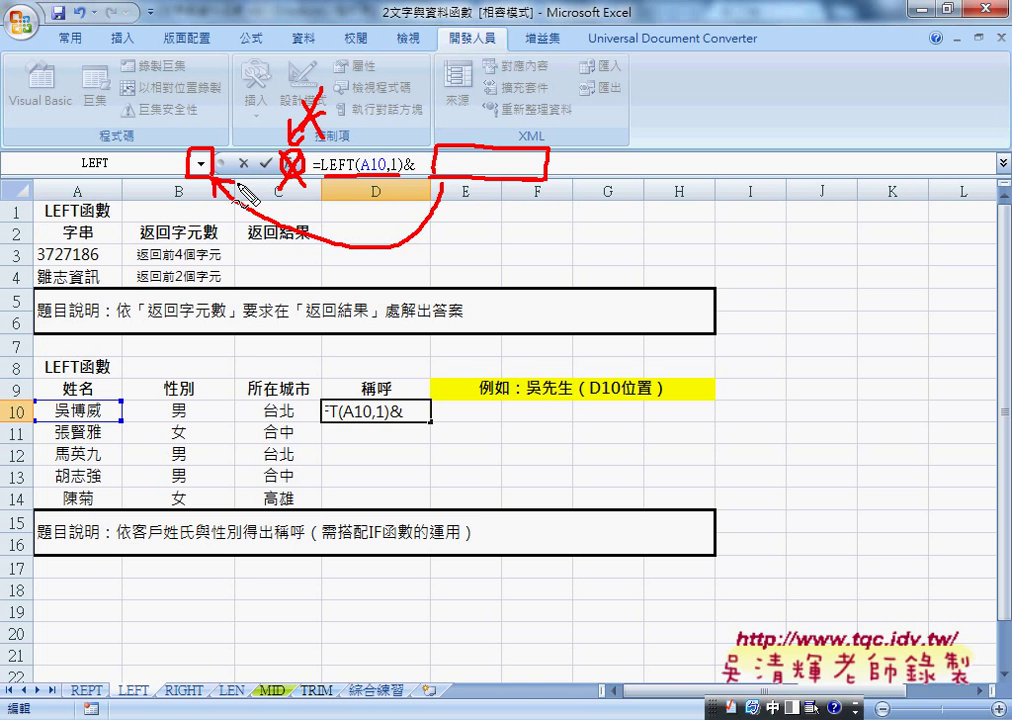
pyautogui.press('Escape')
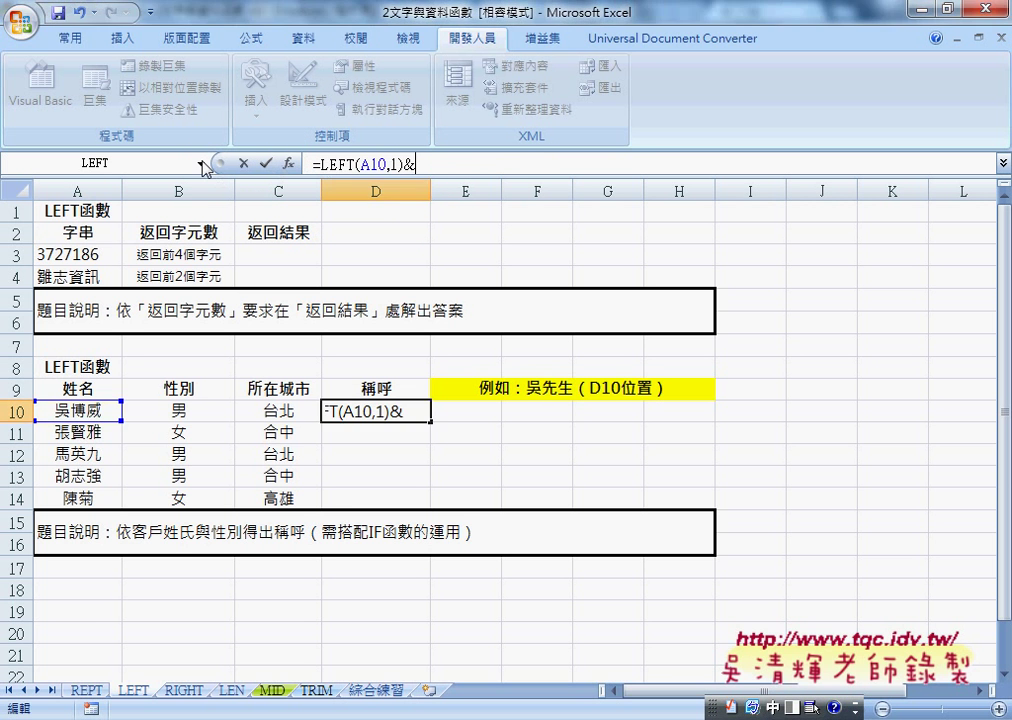
# - Add an IF function after the ampersand with the condition B10="男"
pyautogui.click(202, 163)
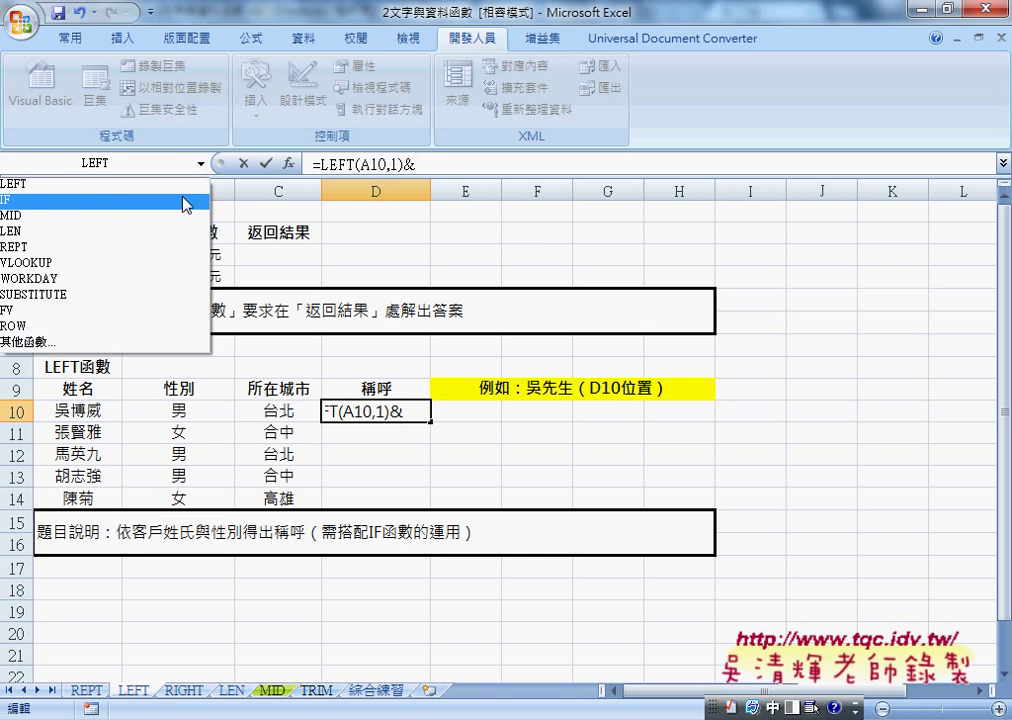
pyautogui.click(186, 200)
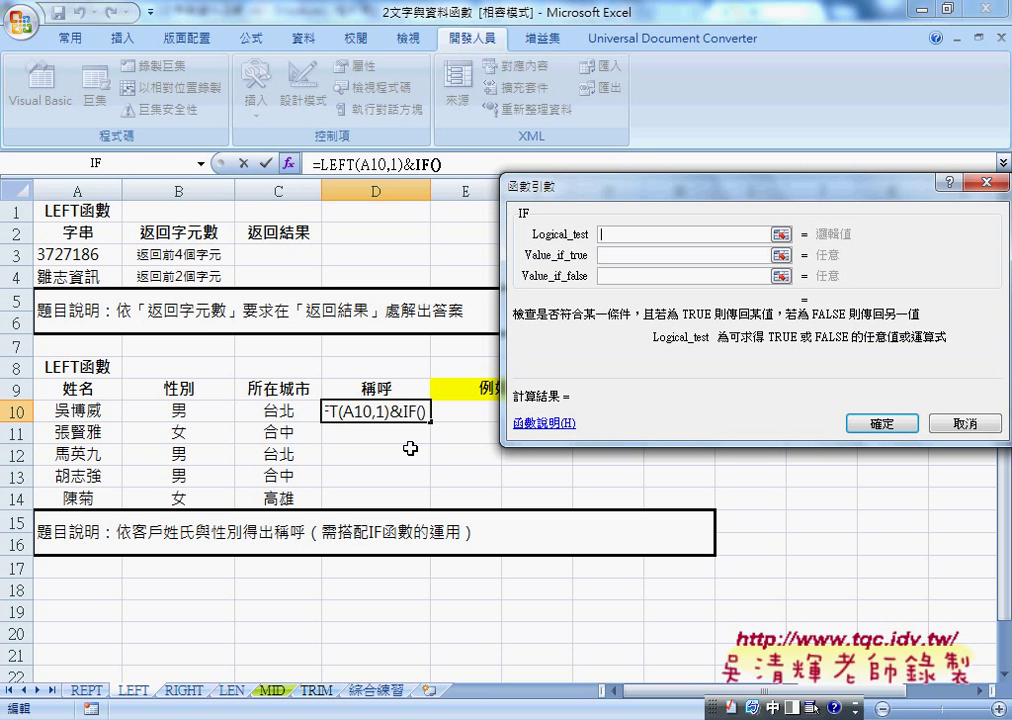
pyautogui.click(186, 412)
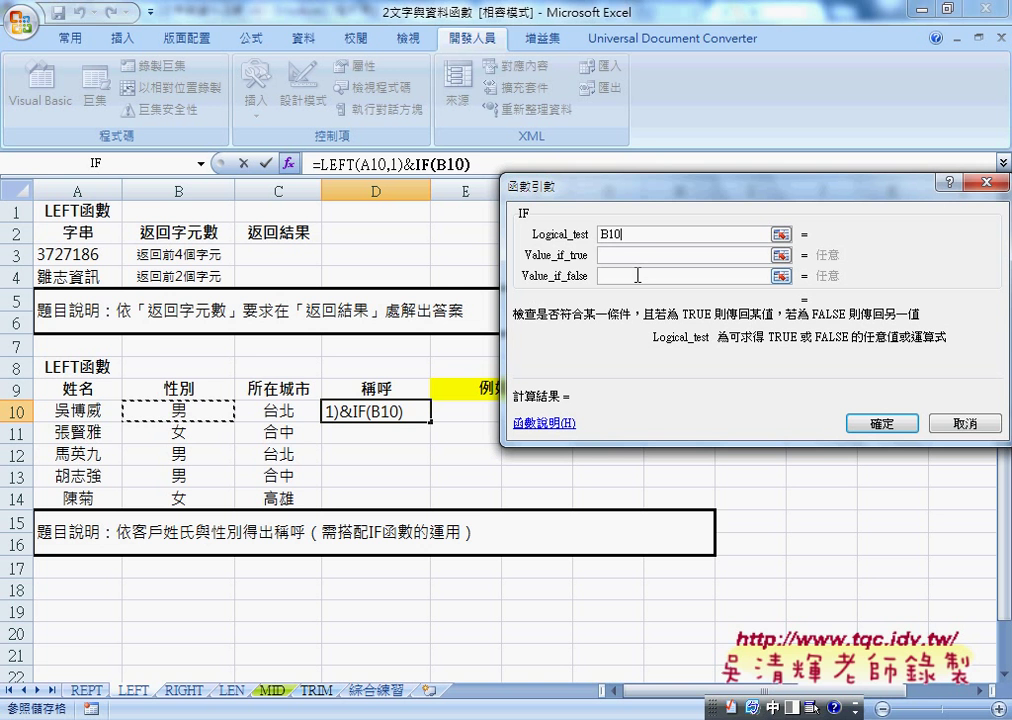
pyautogui.write('ㄦ')
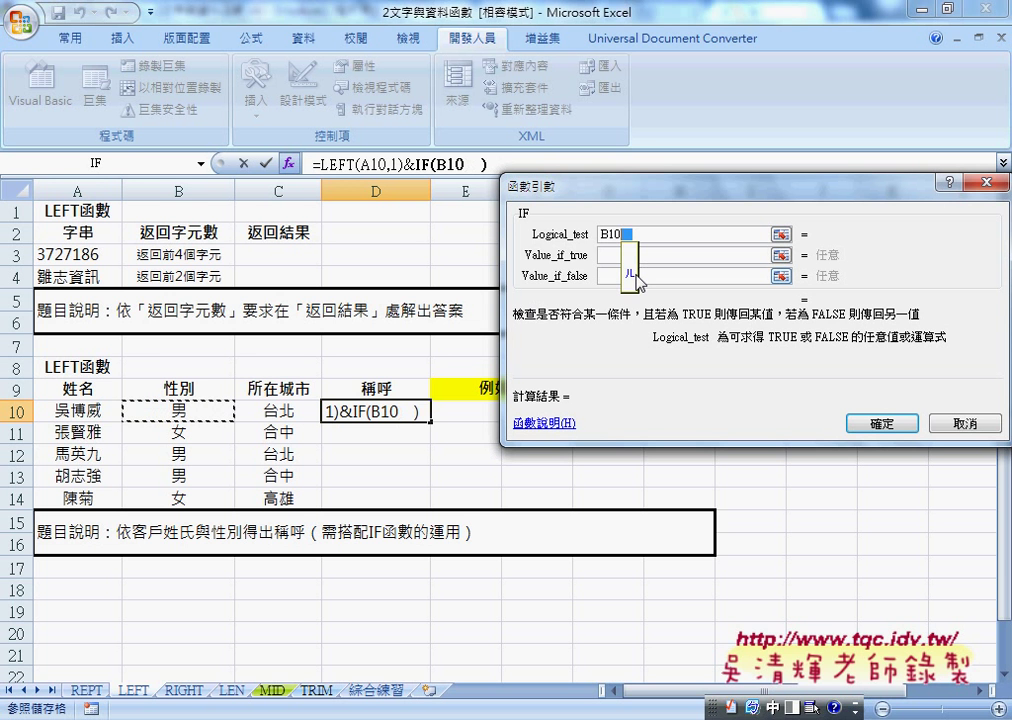
pyautogui.press('BackSpace')
pyautogui.write('=')
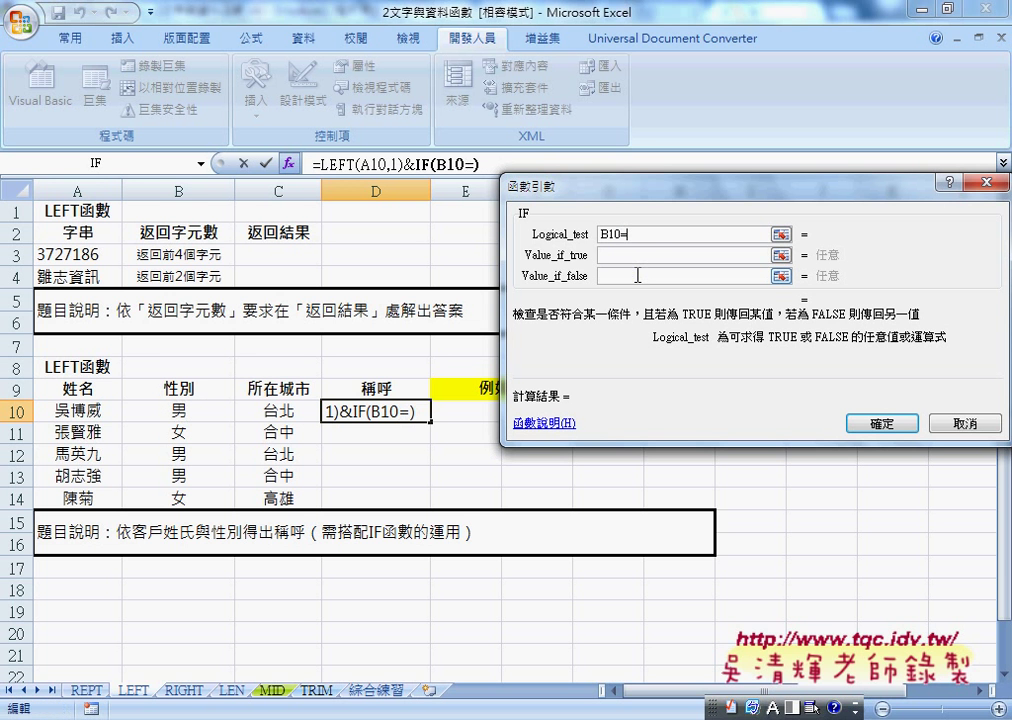
pyautogui.write('""')
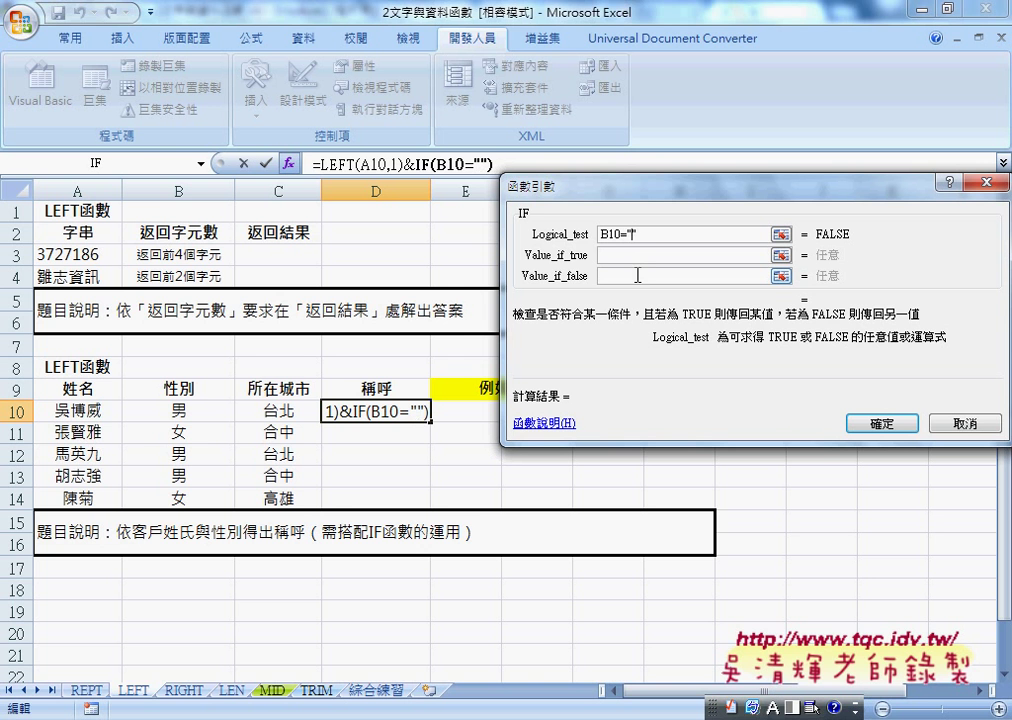
pyautogui.write('ㄅ')
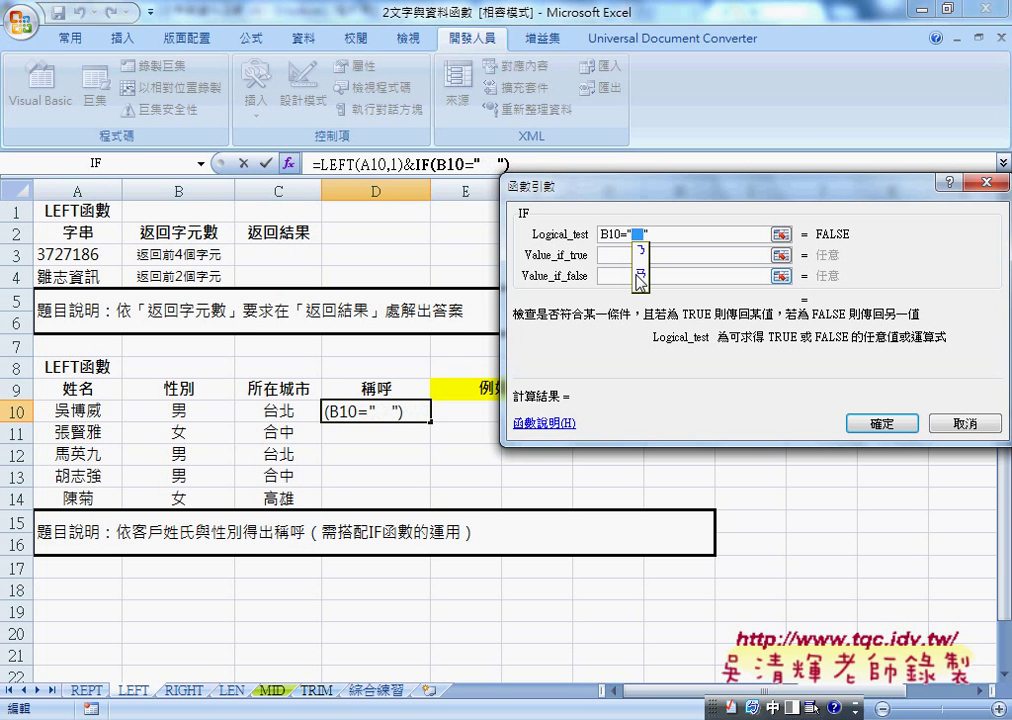
pyautogui.write('男')
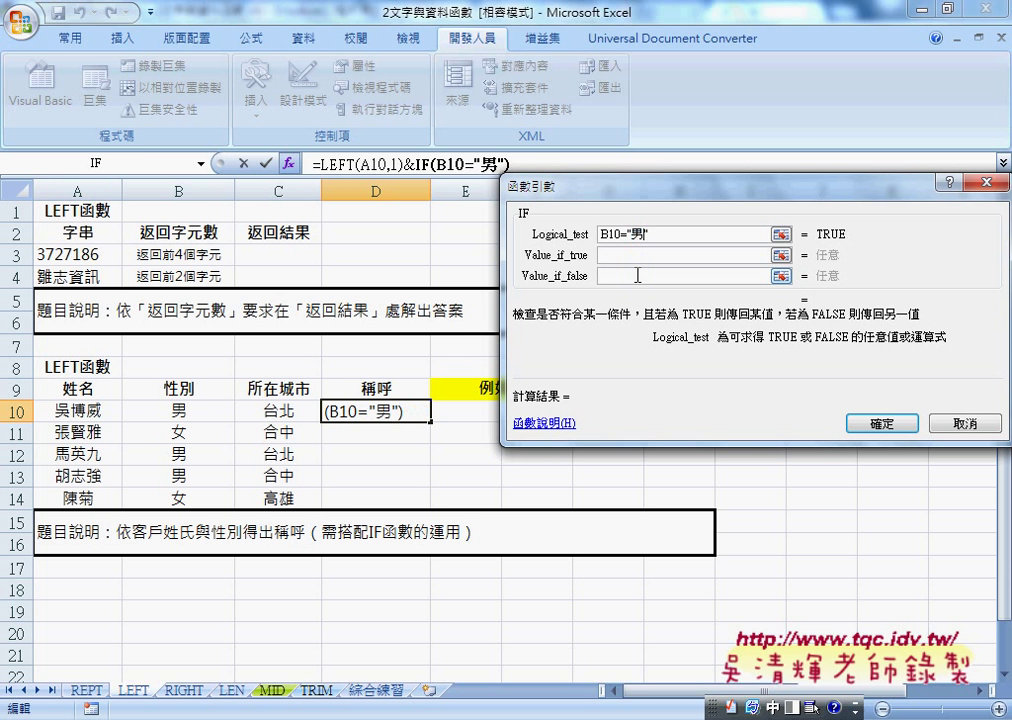
# - Set IF to return 先生 or 小姐, confirm, and fill D10's formula down to D14
pyautogui.click(643, 255)
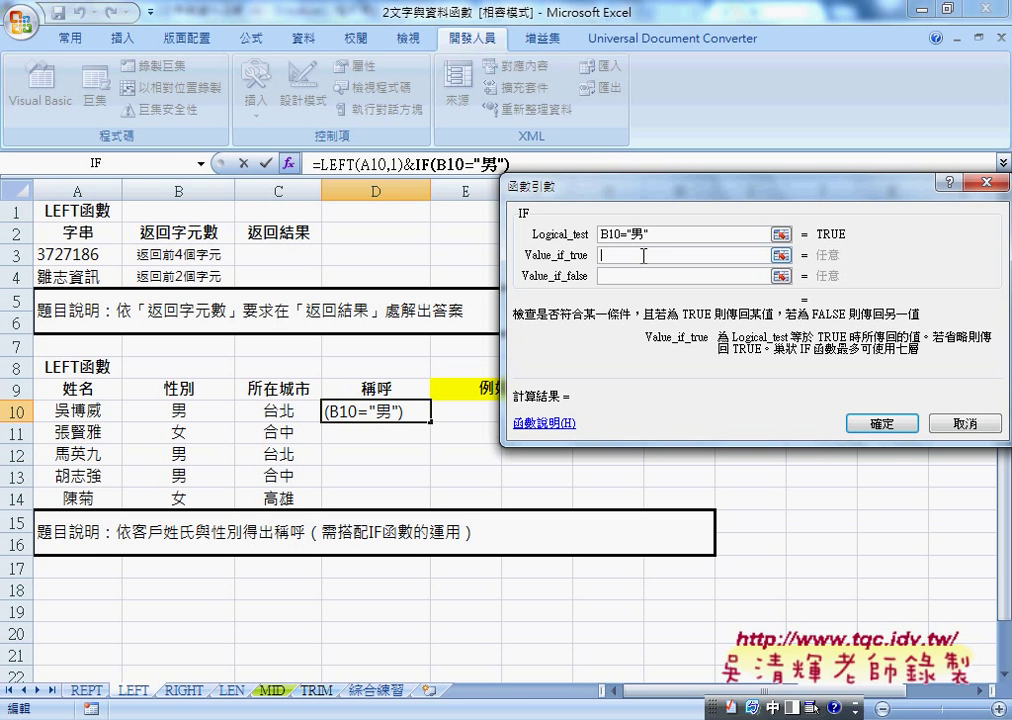
pyautogui.write('先')
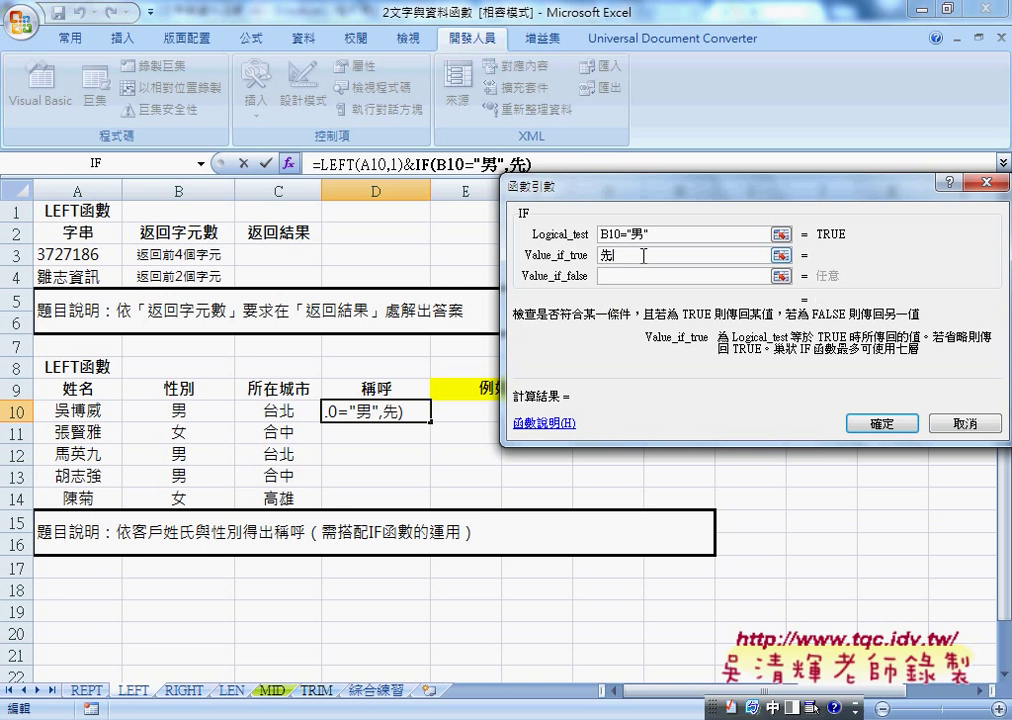
pyautogui.write('生')
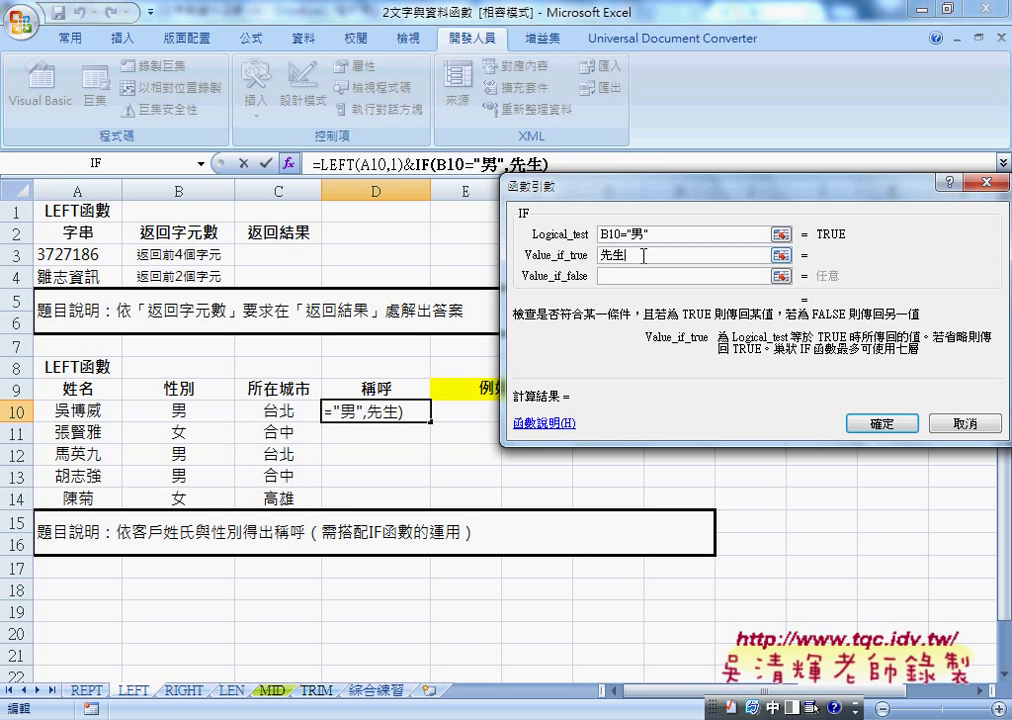
pyautogui.press('Tab')
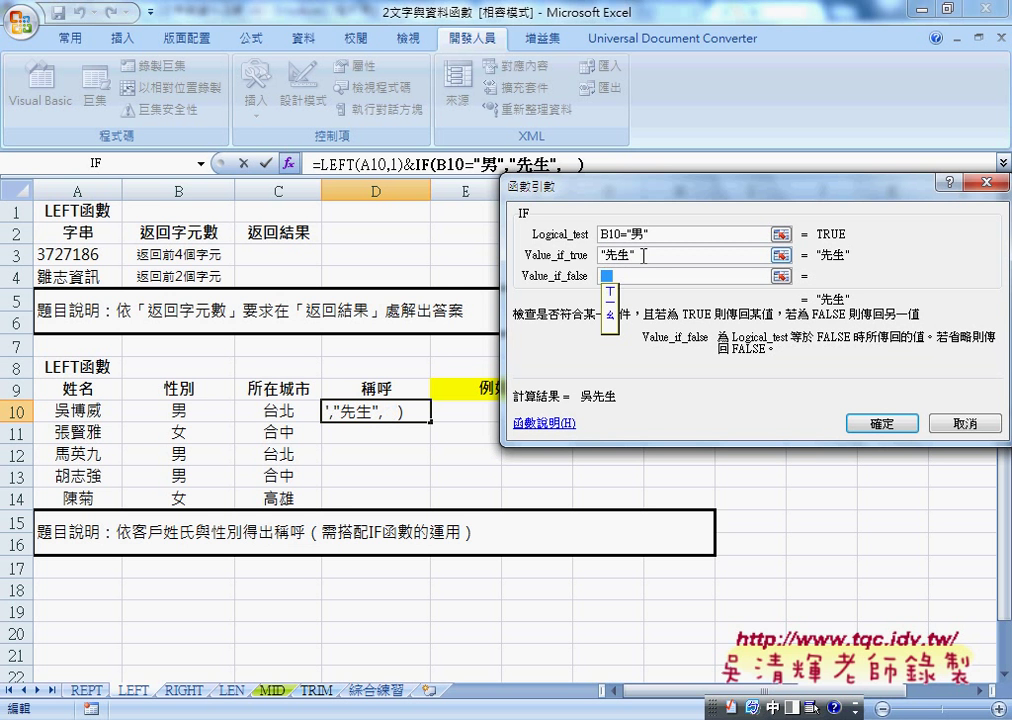
pyautogui.write('小ㄐ')
pyautogui.write('姐')
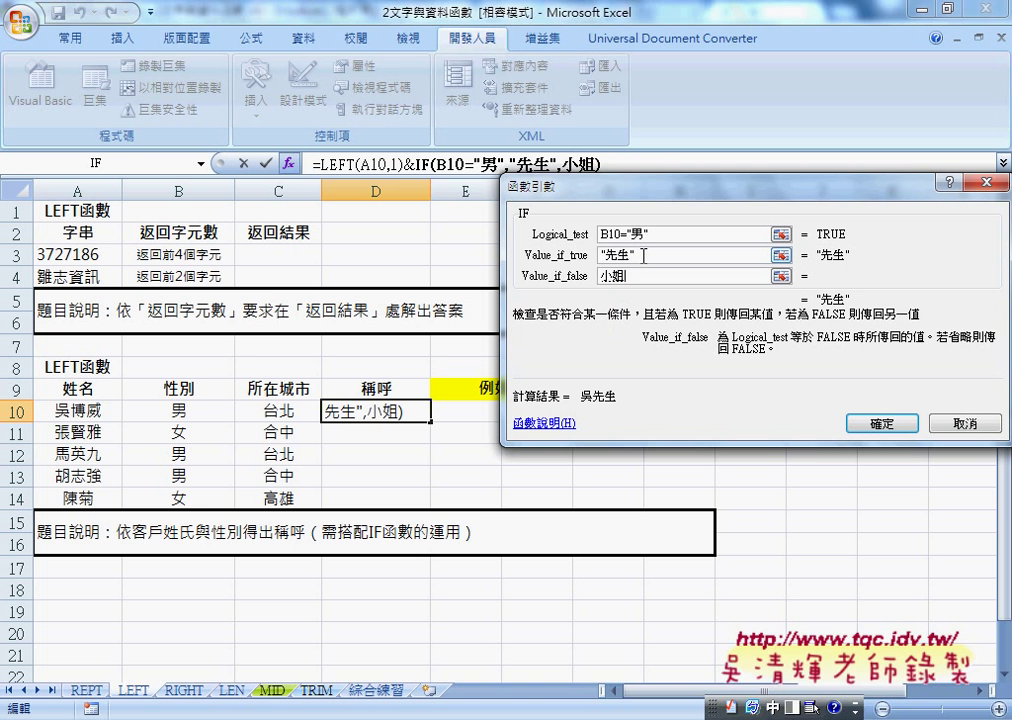
pyautogui.click(643, 255)
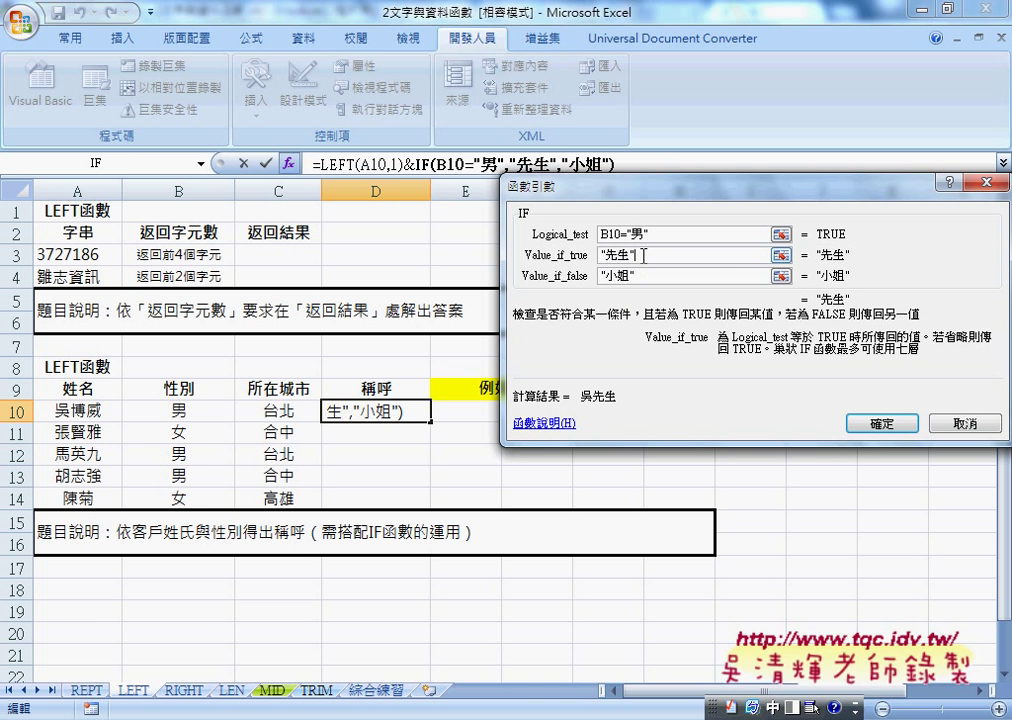
pyautogui.moveTo(552, 186); pyautogui.dragTo(402, 197)
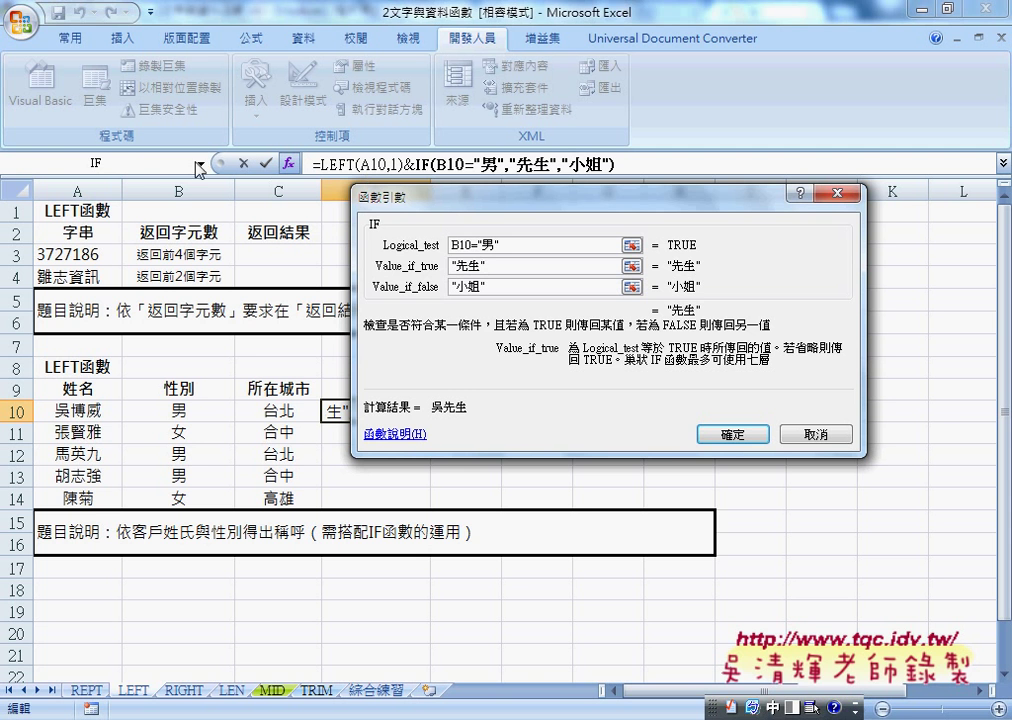
pyautogui.click(729, 434)
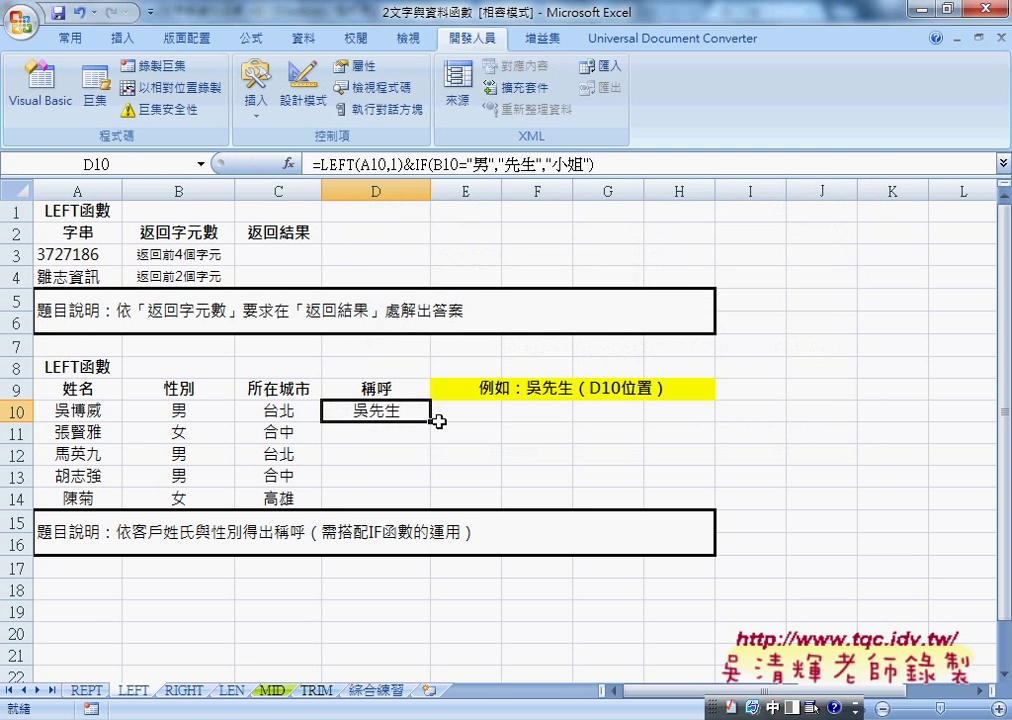
pyautogui.moveTo(430, 421); pyautogui.dragTo(421, 505)
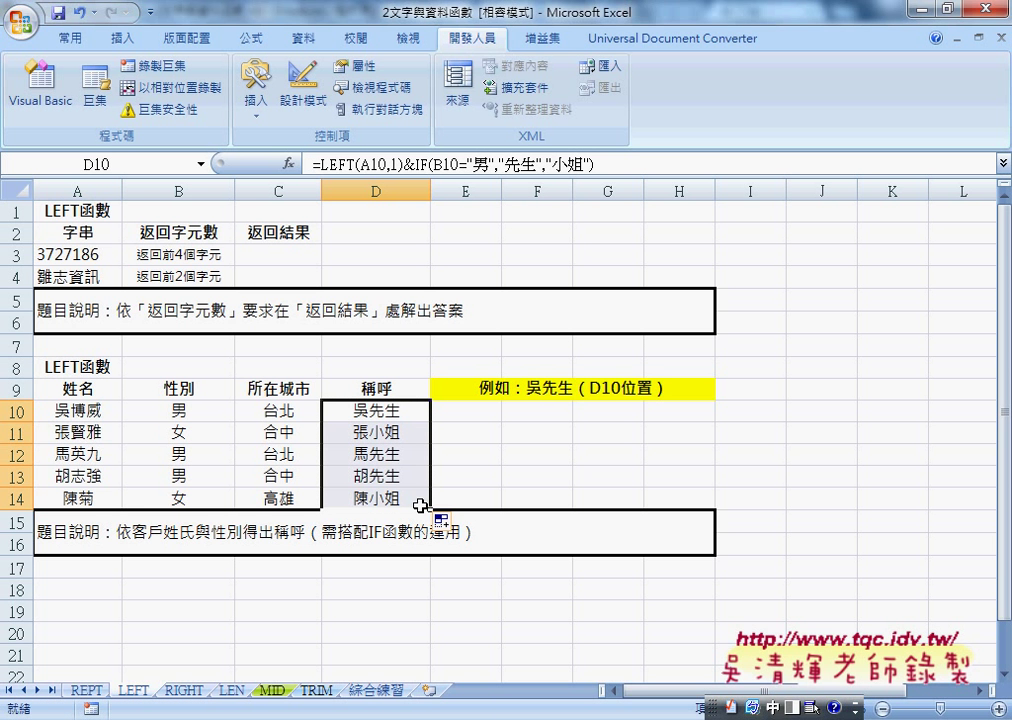
# - On the RIGHT sheet, check the 結果 results in cells C3 through C5
pyautogui.click(183, 690)
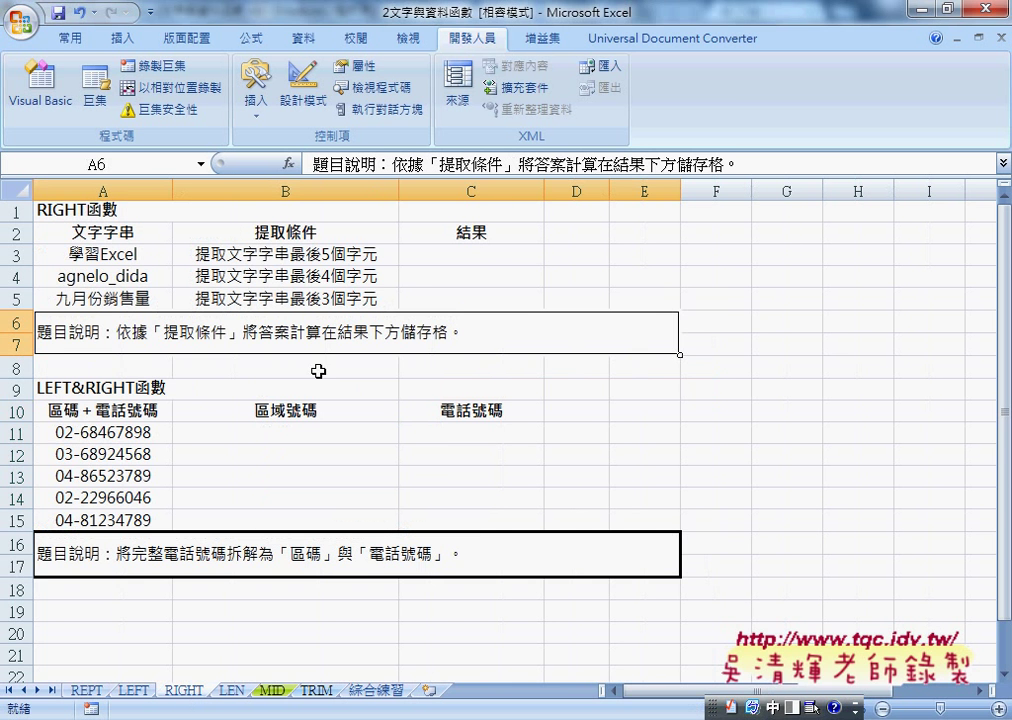
pyautogui.click(418, 252)
pyautogui.click(450, 278)
pyautogui.click(452, 298)
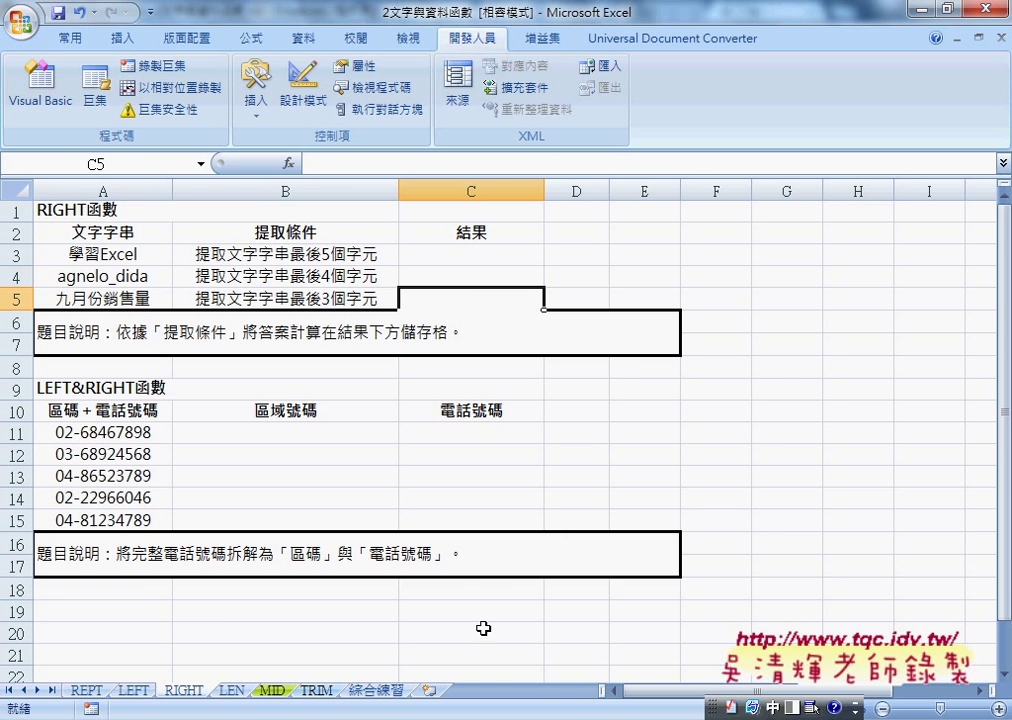
# - On the 綜合練習 sheet, look at the phone-number exercise and select cell E4 under 手機
pyautogui.click(375, 690)
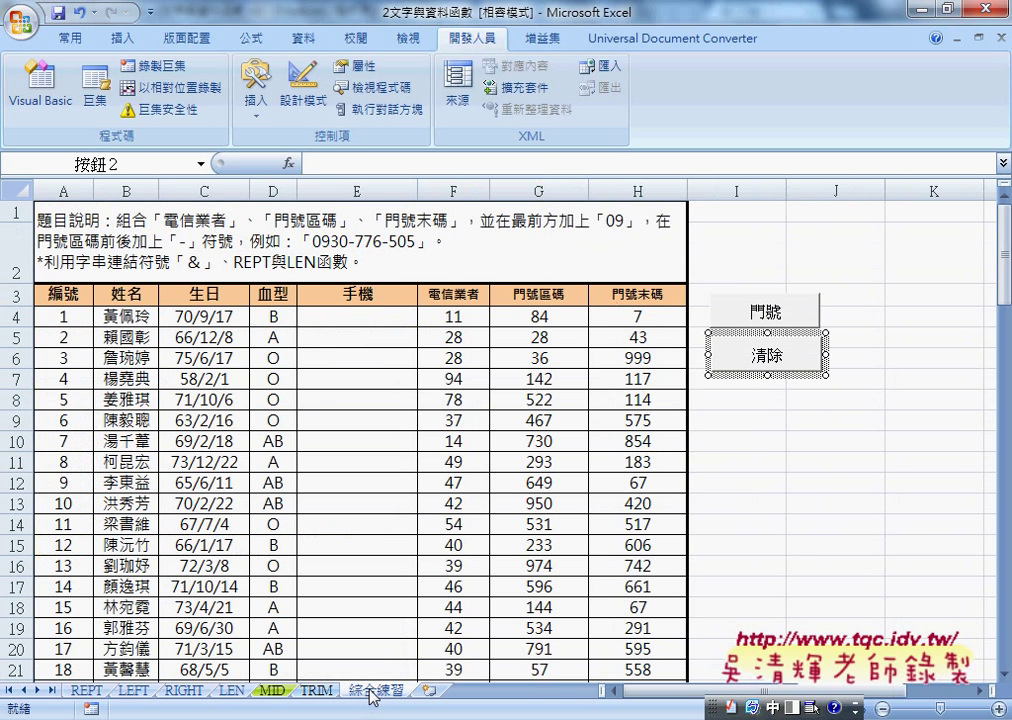
pyautogui.click(813, 541)
pyautogui.click(368, 316)
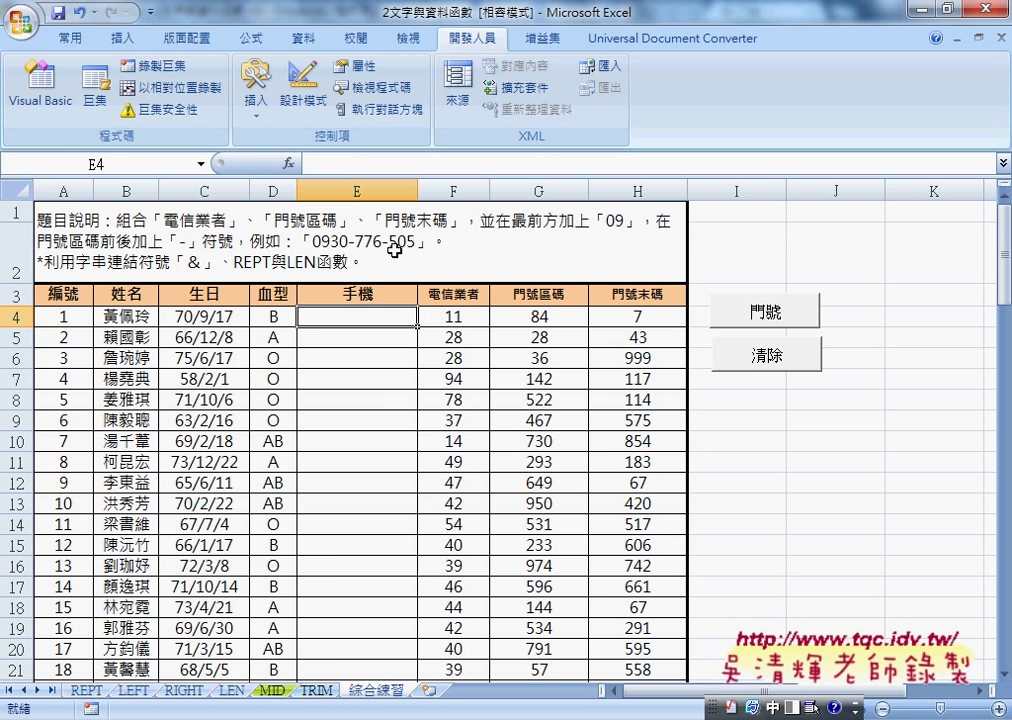
# - Look through the RIGHT, LEN and LEFT sheets, ending back on the 綜合練習 sheet
pyautogui.click(183, 690)
pyautogui.click(231, 690)
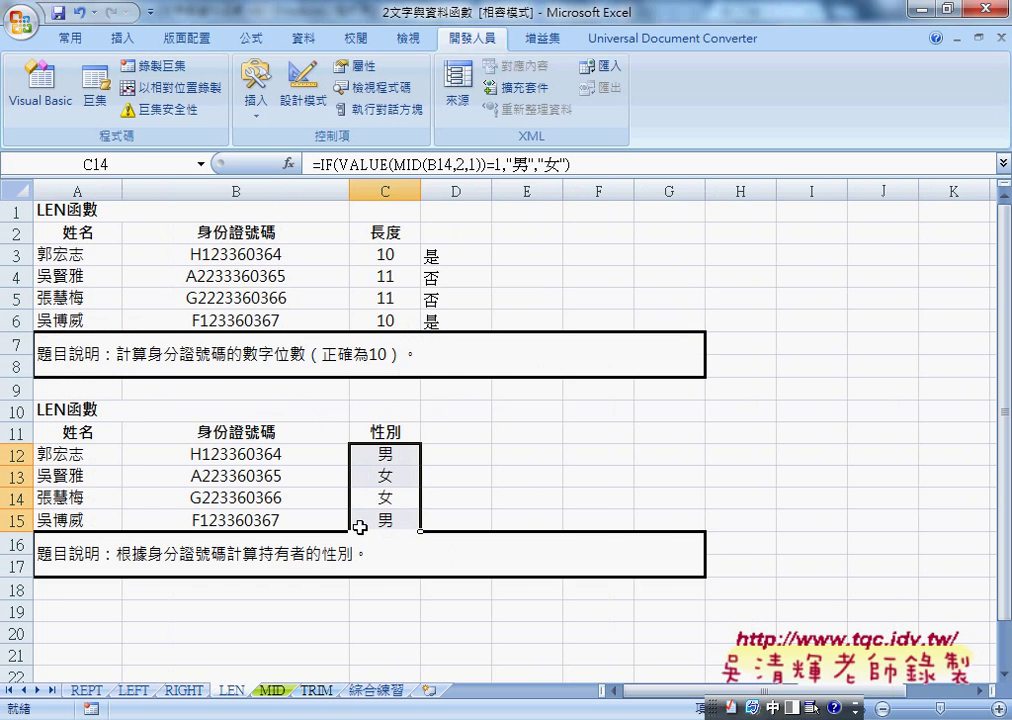
pyautogui.click(140, 690)
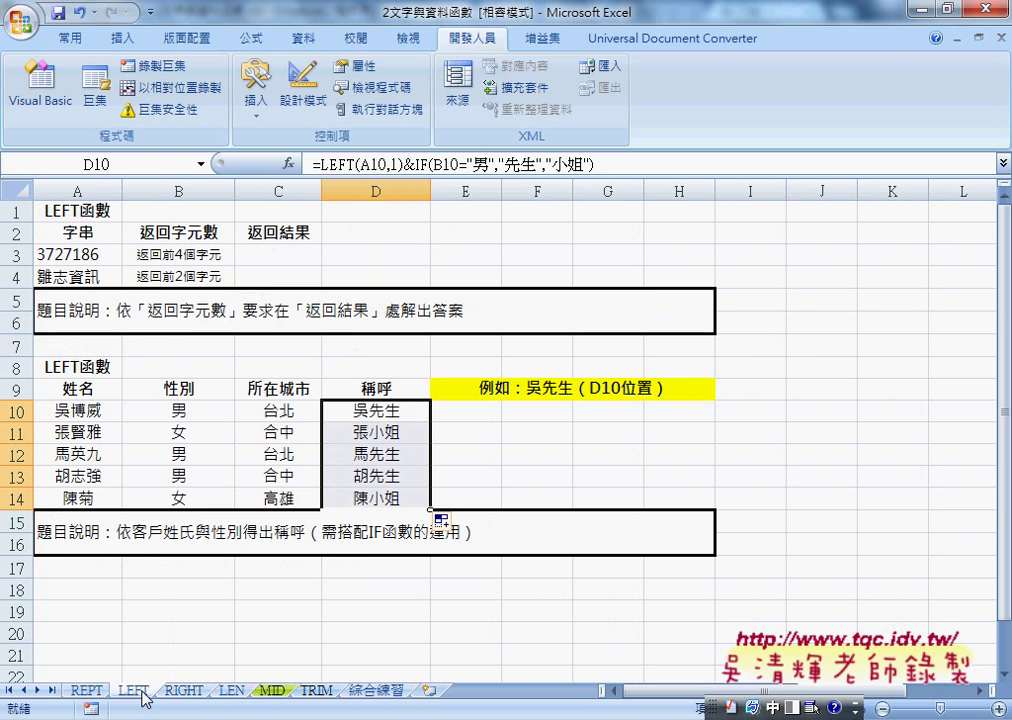
pyautogui.click(370, 690)
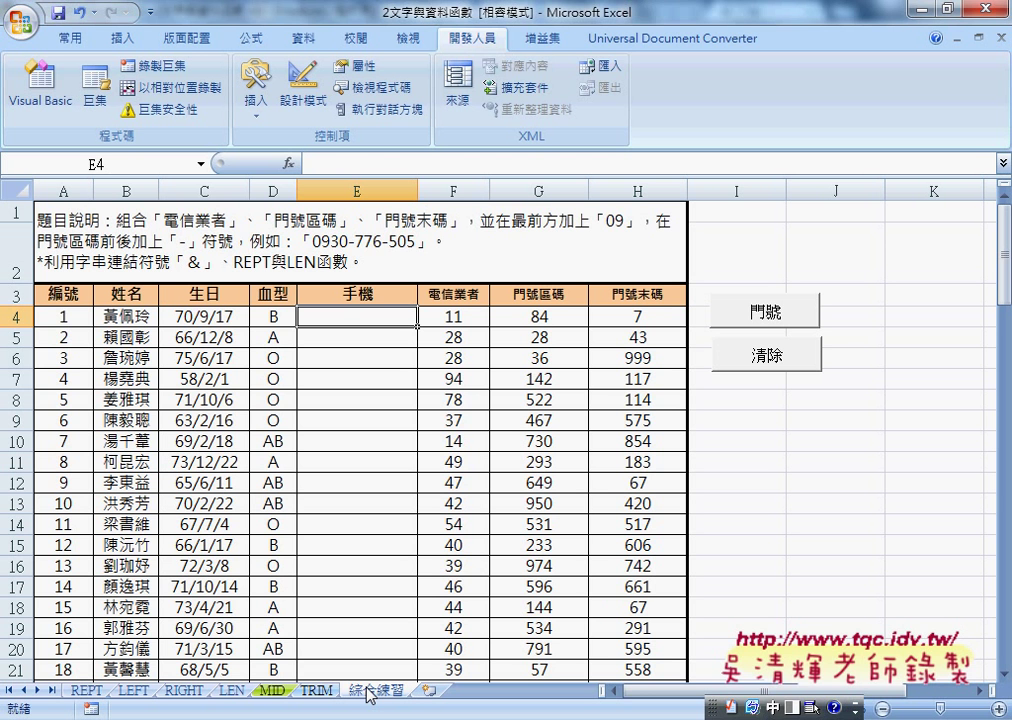